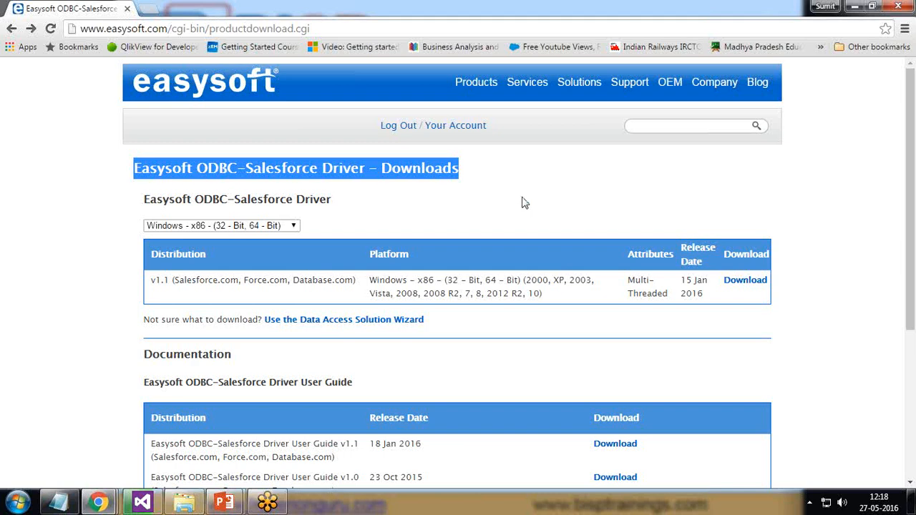
Switch from the Chrome downloads page to the Windows 7 virtual machine.
left_click(864, 33)
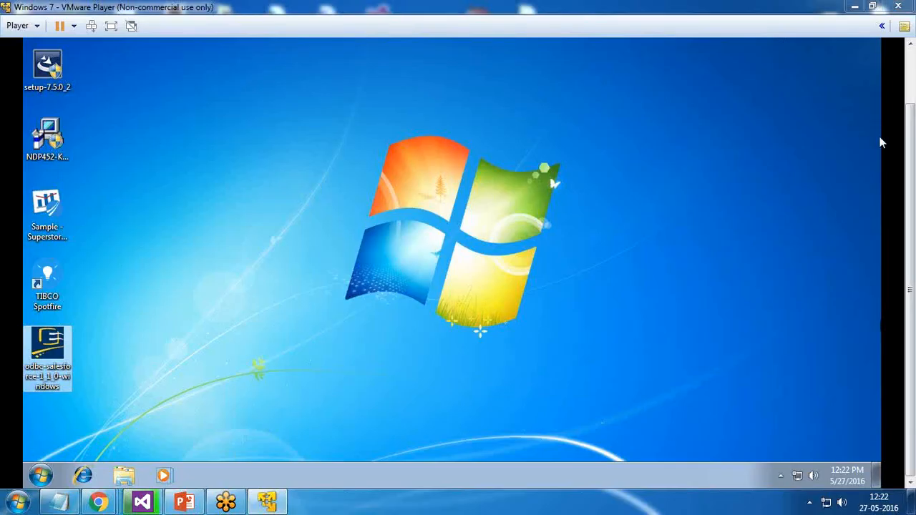
Launch the odbc-salesforce-1_1_0-windows installer from the virtual machine's desktop.
left_click_drag(911, 229, 914, 146)
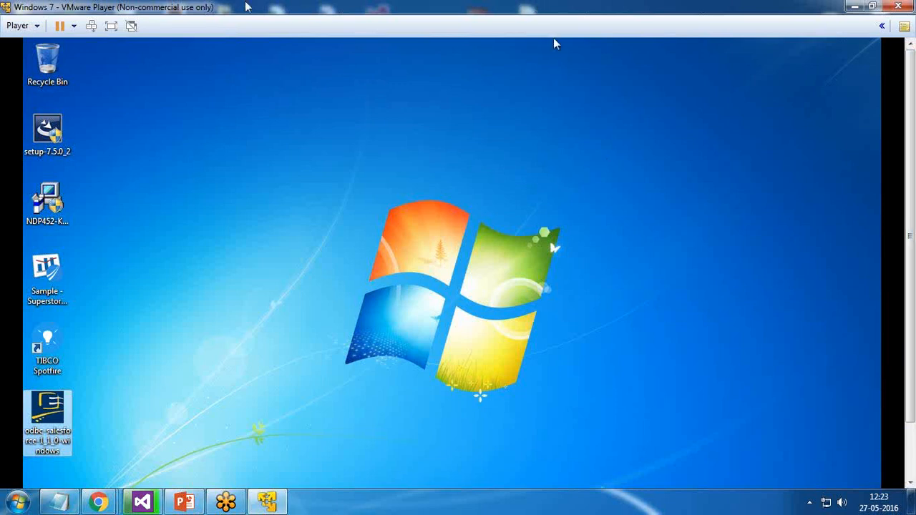
left_click(111, 25)
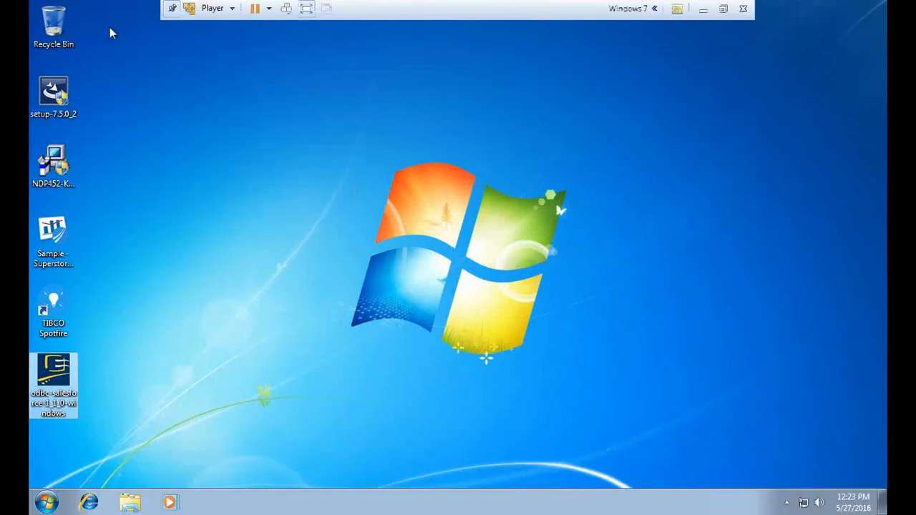
left_click(54, 401)
double_click(57, 371)
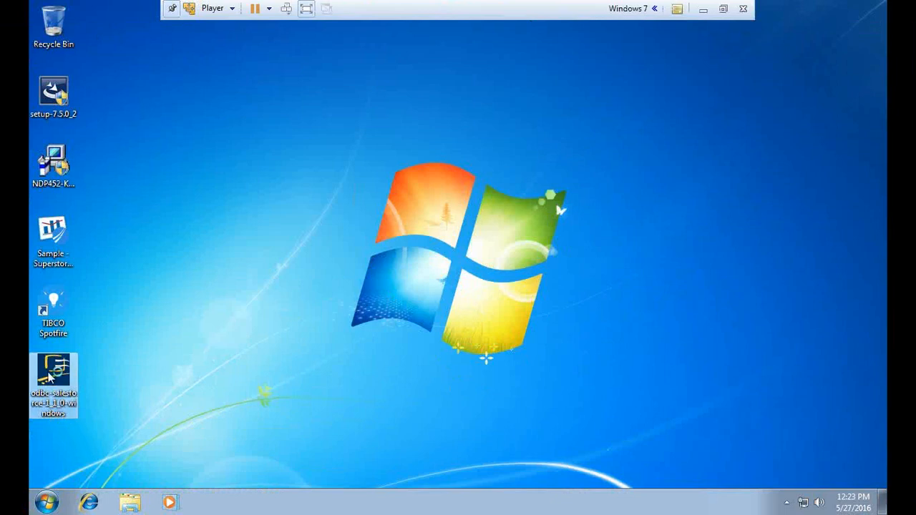
left_click(724, 10)
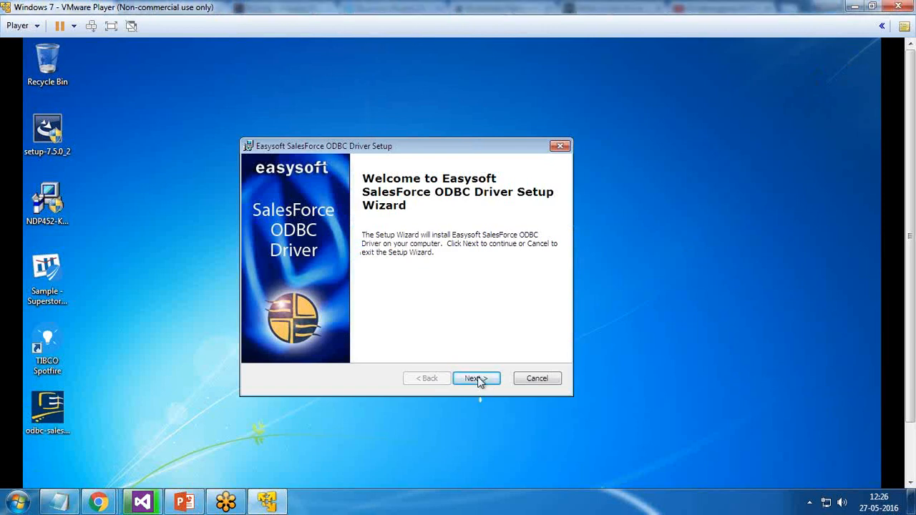
Accept the licence, keep the default folder, install, and finish with Launch Licence Manager checked.
left_click_drag(419, 147, 415, 137)
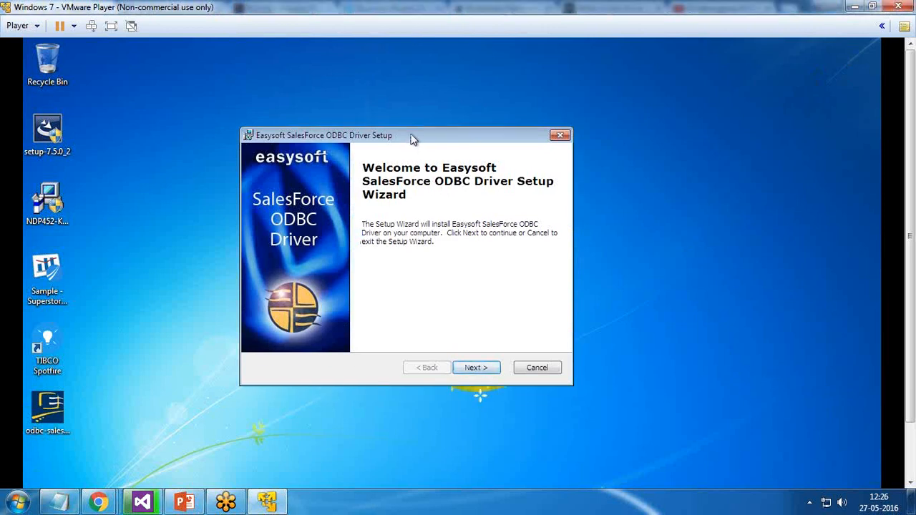
left_click(477, 368)
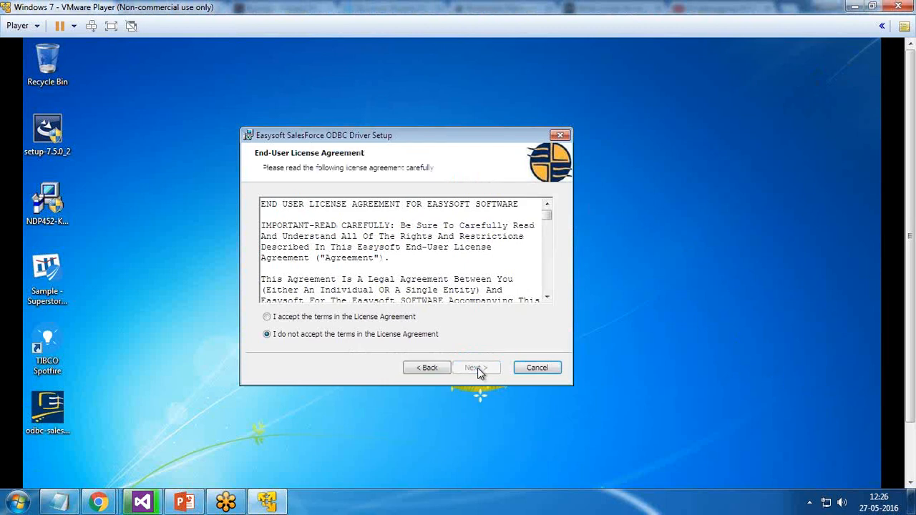
left_click(318, 320)
left_click(477, 368)
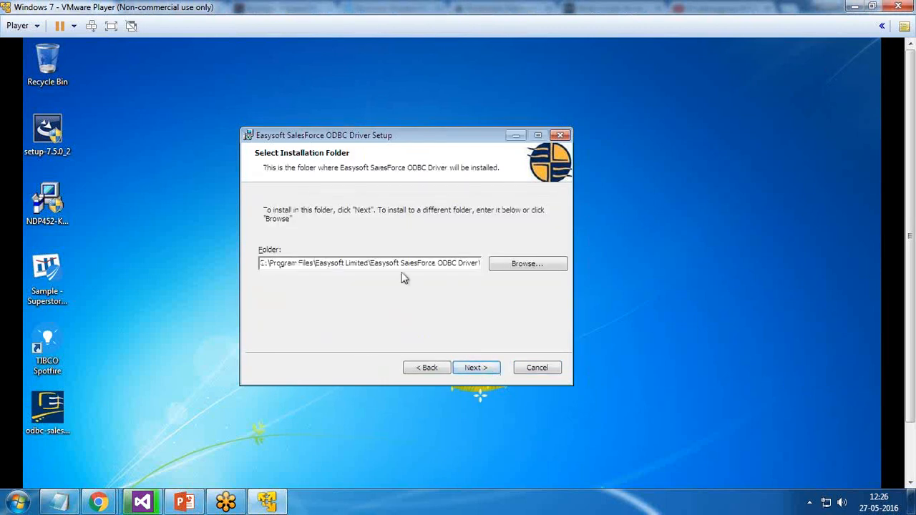
left_click(476, 369)
left_click(479, 370)
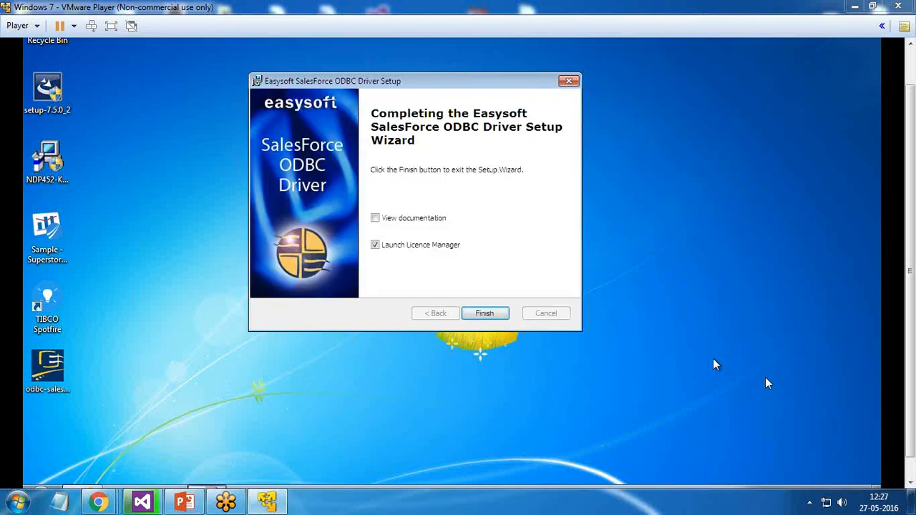
left_click(481, 316)
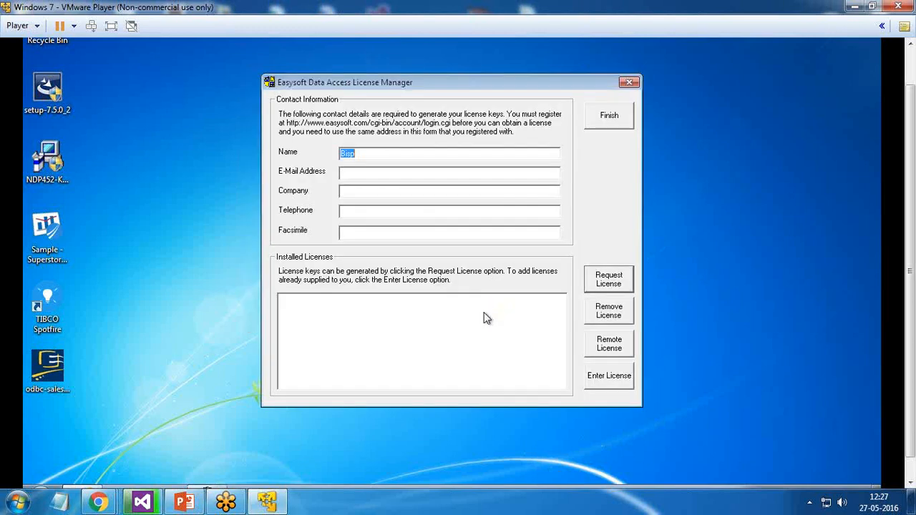
Enter the contact e-mail, company and telephone number in the License Manager.
left_click(368, 173)
key("Tab")
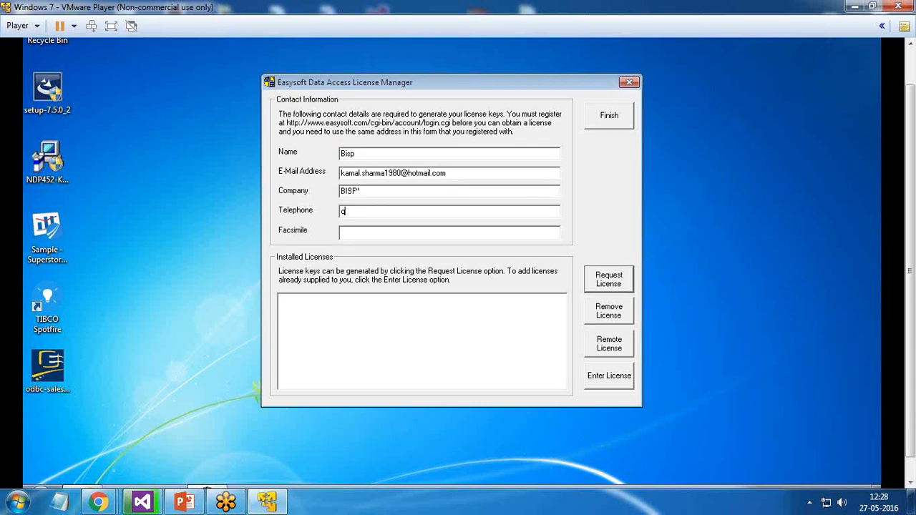
key("shift+Tab")
key("Tab")
key("BackSpace")
Request a trial licence for the SalesForce ODBC Driver (Desktop) 1.1, then close the manager.
left_click(614, 286)
left_click(388, 223)
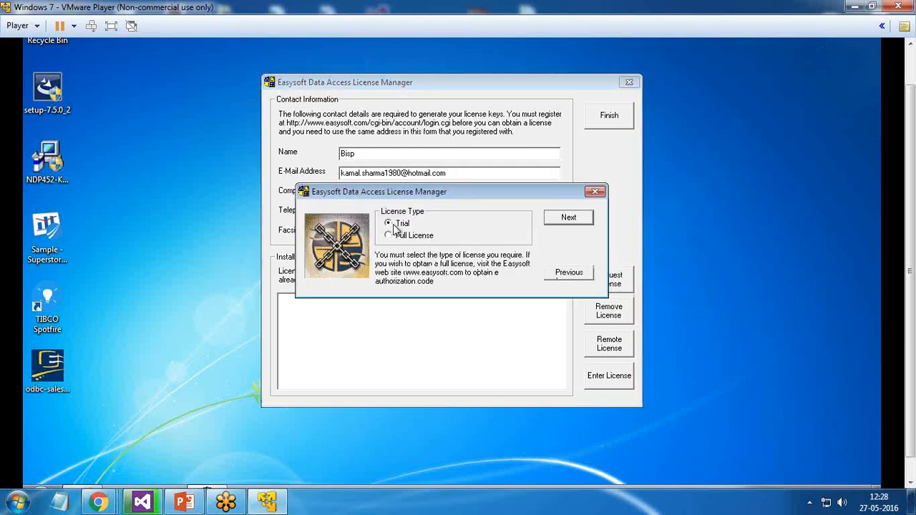
left_click(582, 220)
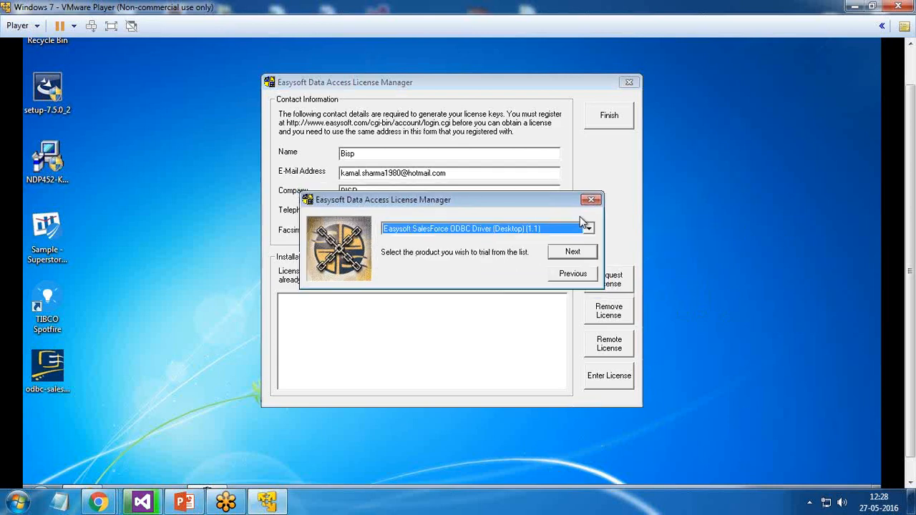
left_click(573, 254)
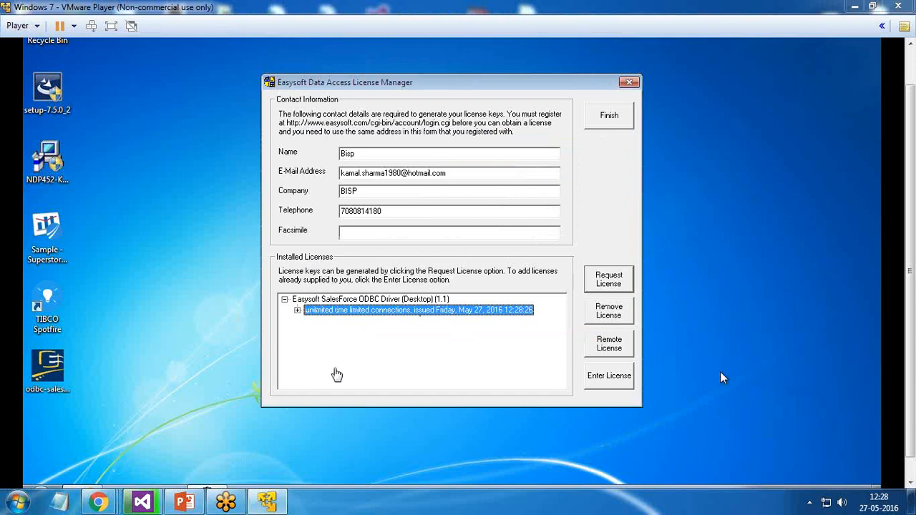
left_click(607, 123)
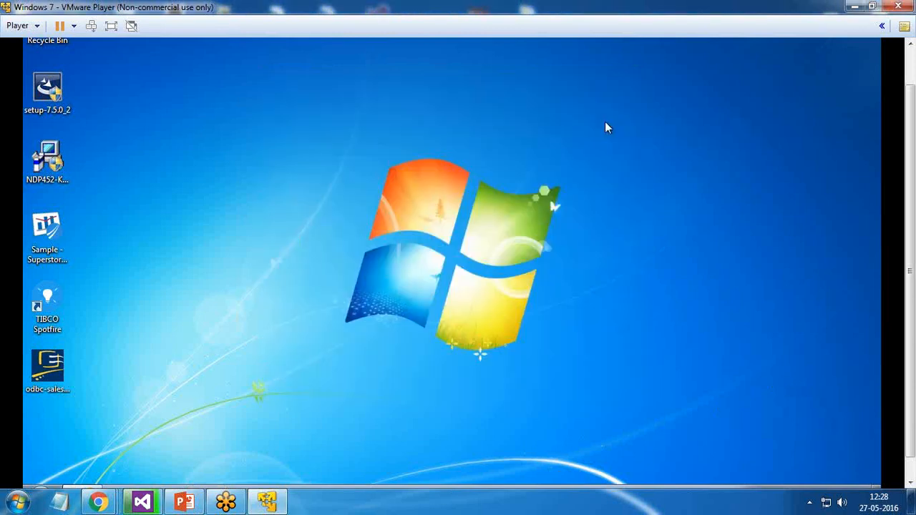
Bring the Force.com Internet Explorer window forward and open My Settings from the user menu.
scroll(757, 380, "down", 1)
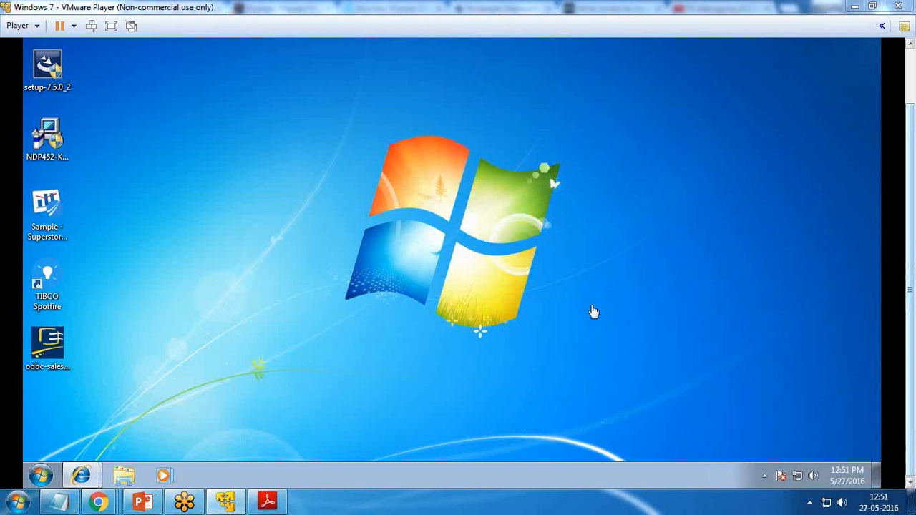
left_click(81, 477)
left_click(119, 445)
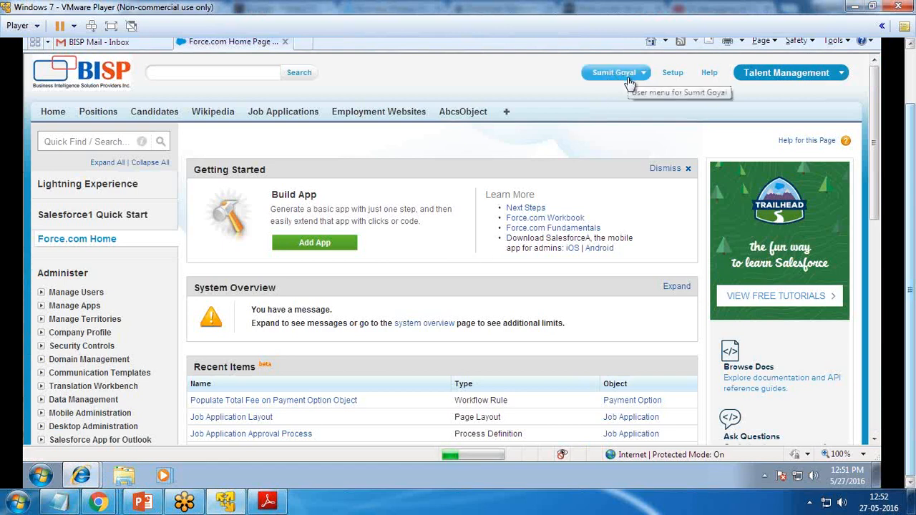
left_click(637, 75)
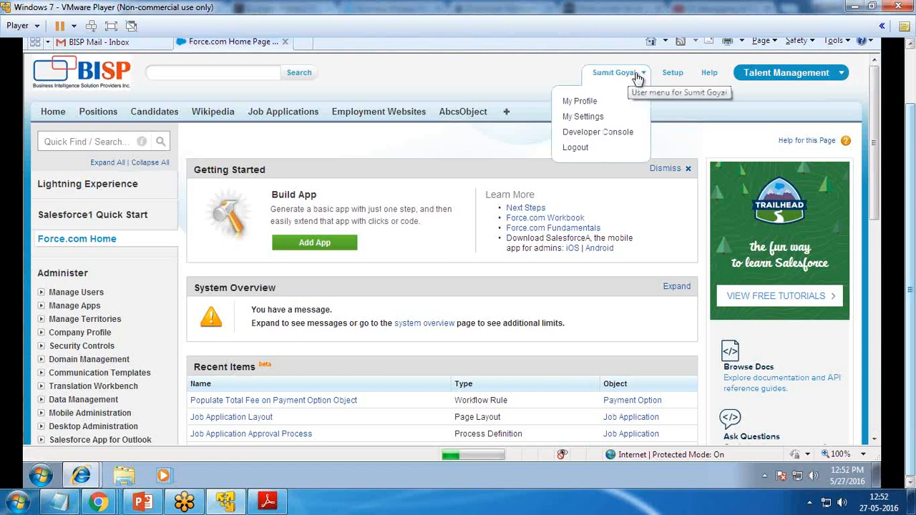
left_click(584, 119)
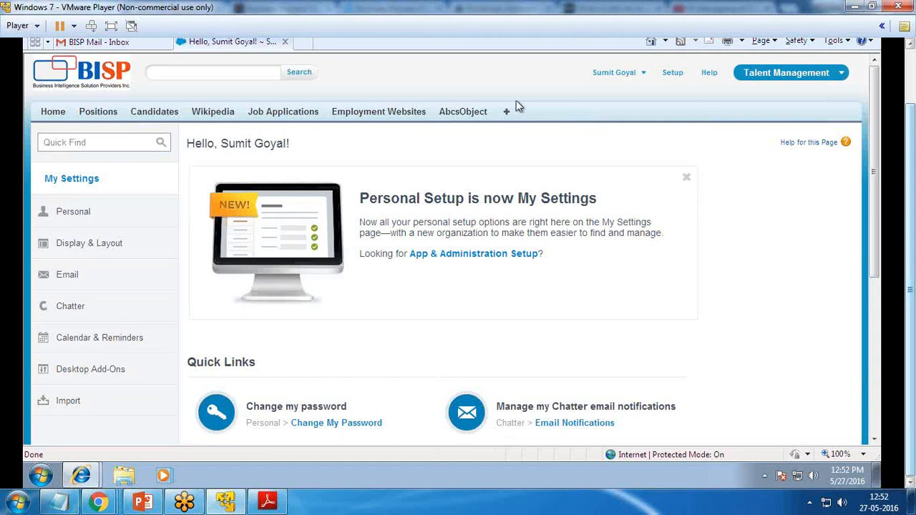
Open Data Sources (ODBC) via Control Panel's Administrative Tools, closing the Control Panel windows.
left_click(40, 475)
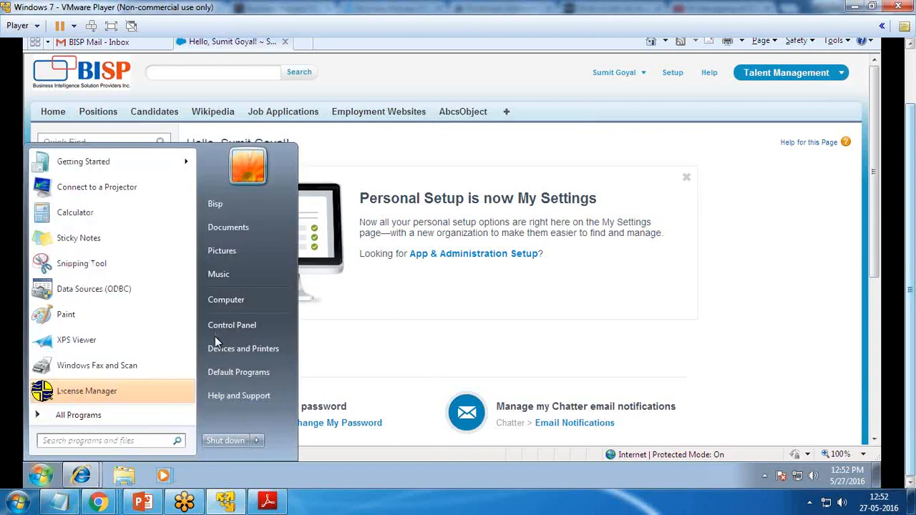
left_click(236, 326)
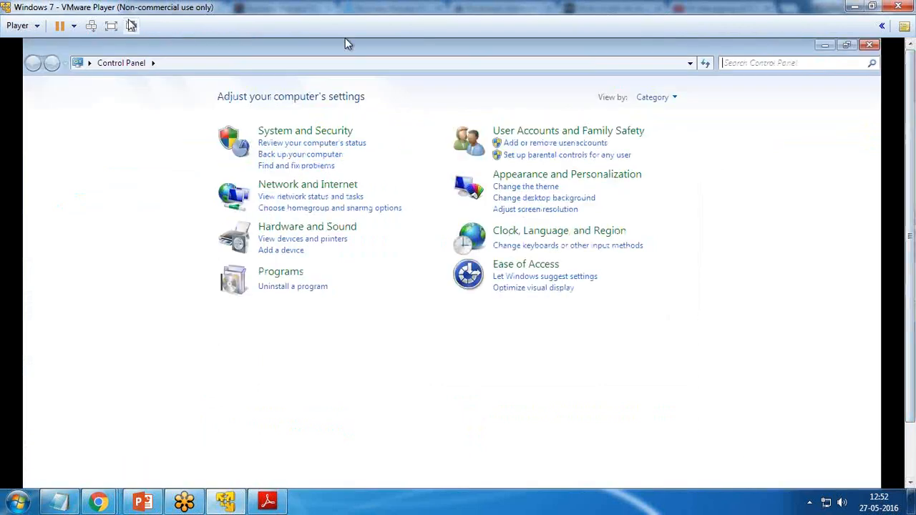
left_click(111, 26)
left_click(159, 26)
left_click(169, 43)
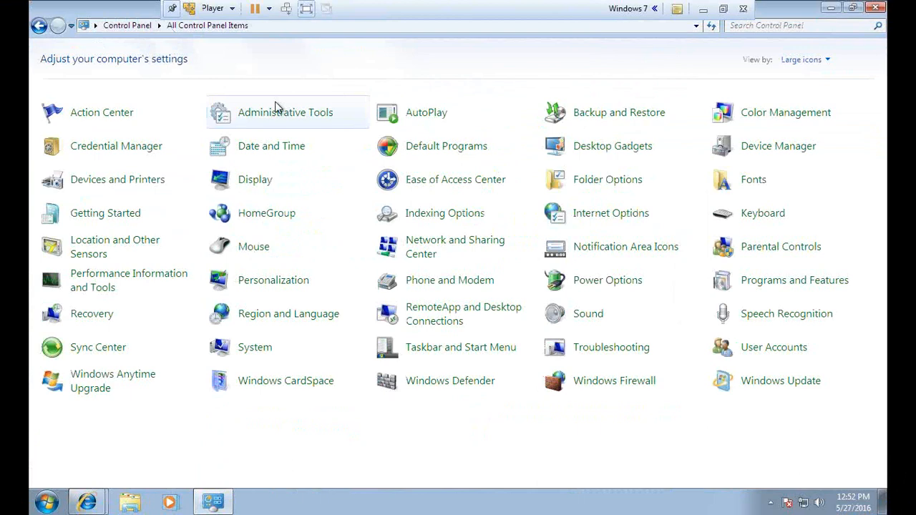
left_click(275, 114)
double_click(190, 118)
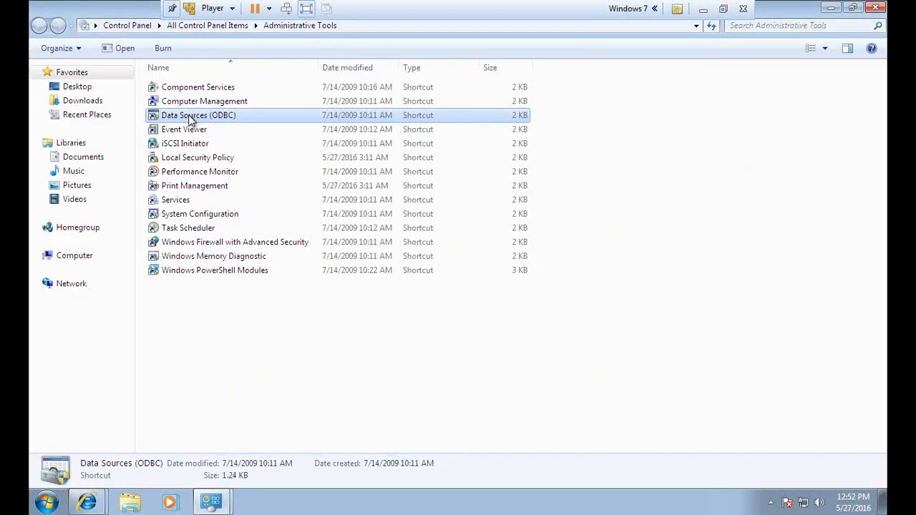
left_click(879, 10)
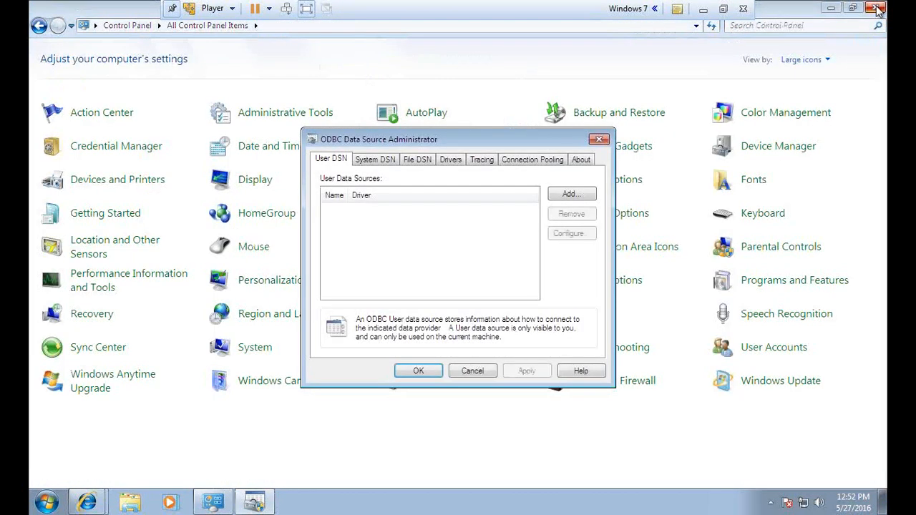
left_click(879, 10)
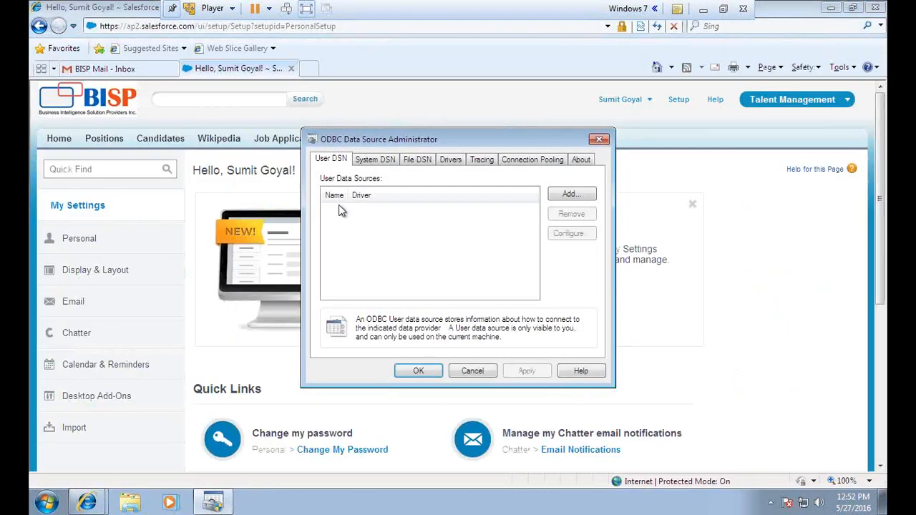
Add a System DSN using the Easysoft SalesForce ODBC Driver.
left_click(373, 163)
left_click(569, 196)
scroll(501, 251, "down", 1)
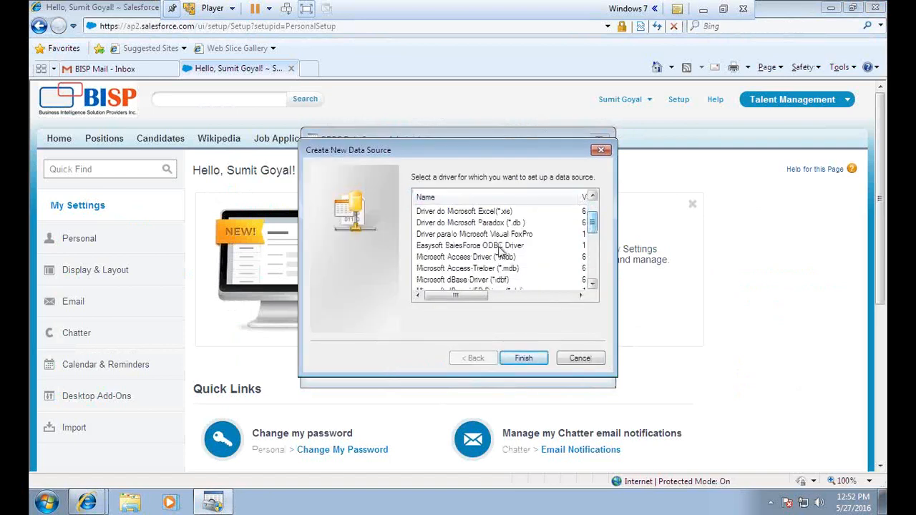
left_click(448, 248)
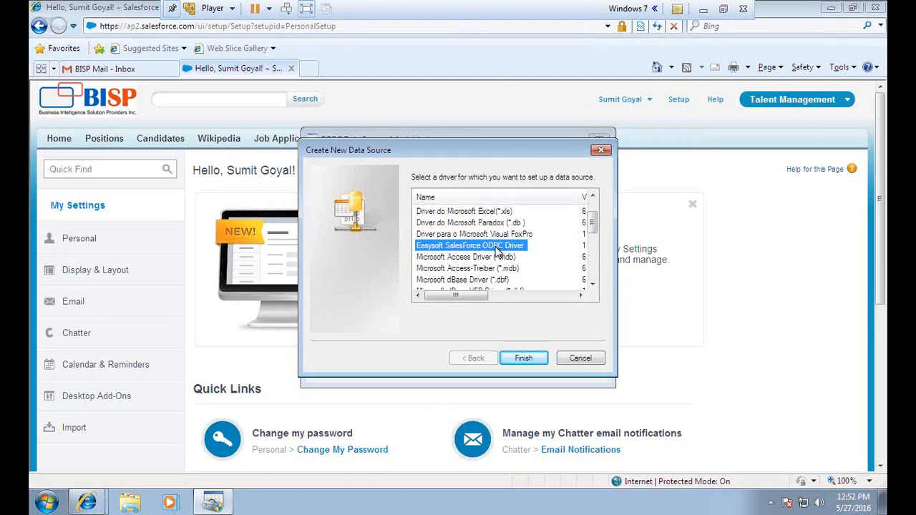
left_click(526, 359)
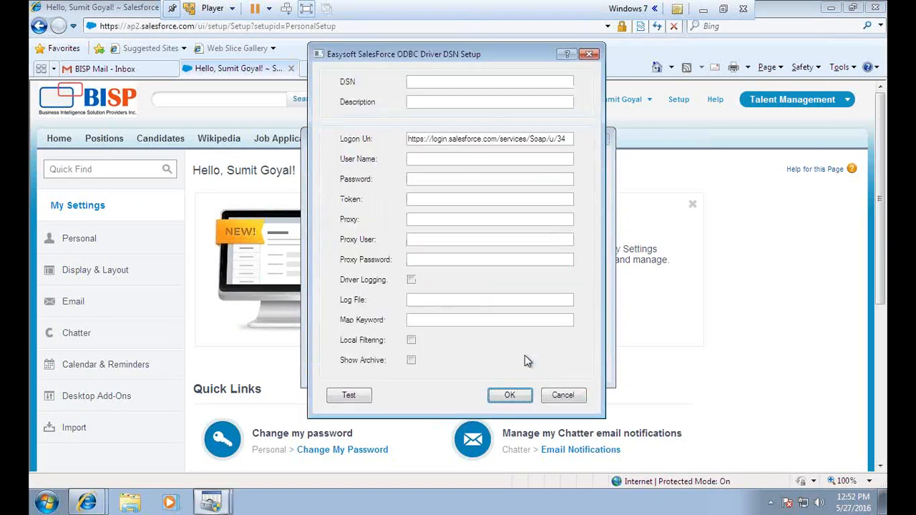
Enter BispSFDCDsn as the data source name and append .0 to the Logon Url.
left_click(443, 84)
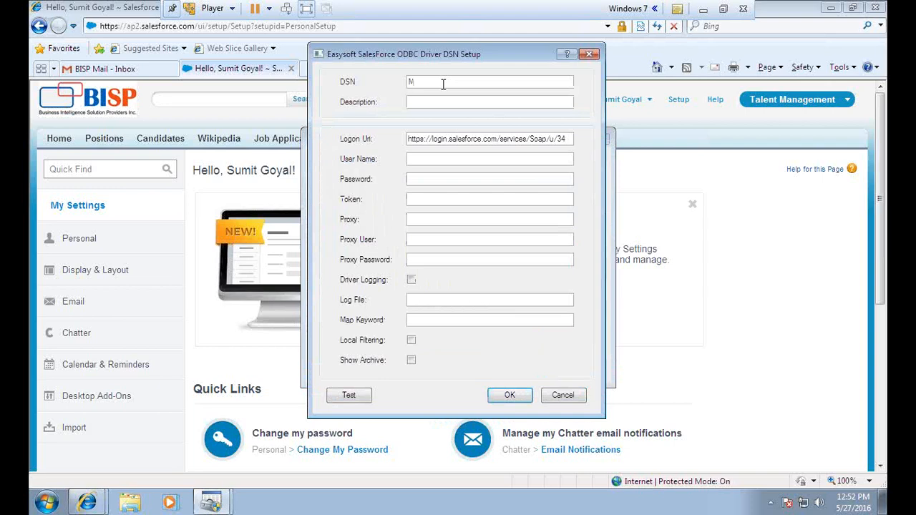
key("BackSpace")
type("Bisp")
type("SFDC")
type("Dsn")
type(".0")
Fill in the Salesforce account's user name and password fields.
left_click(454, 161)
key("Tab")
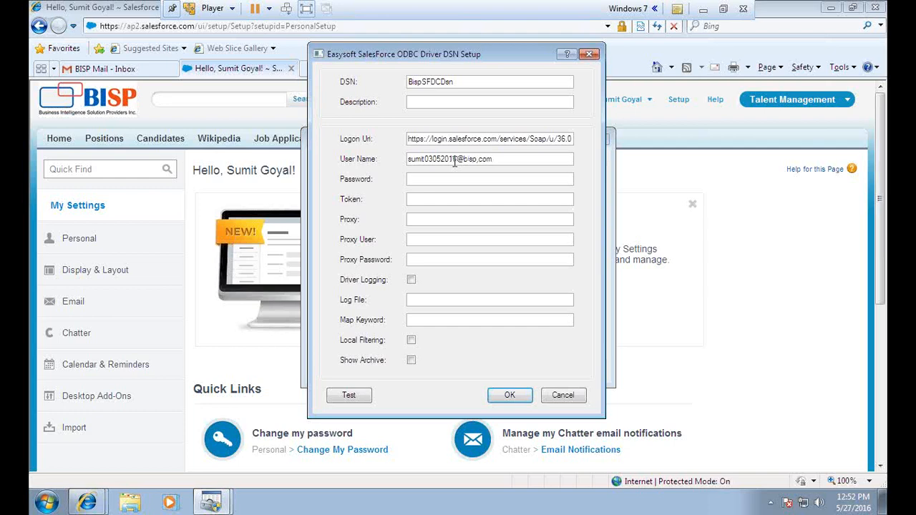
left_click_drag(500, 156, 397, 169)
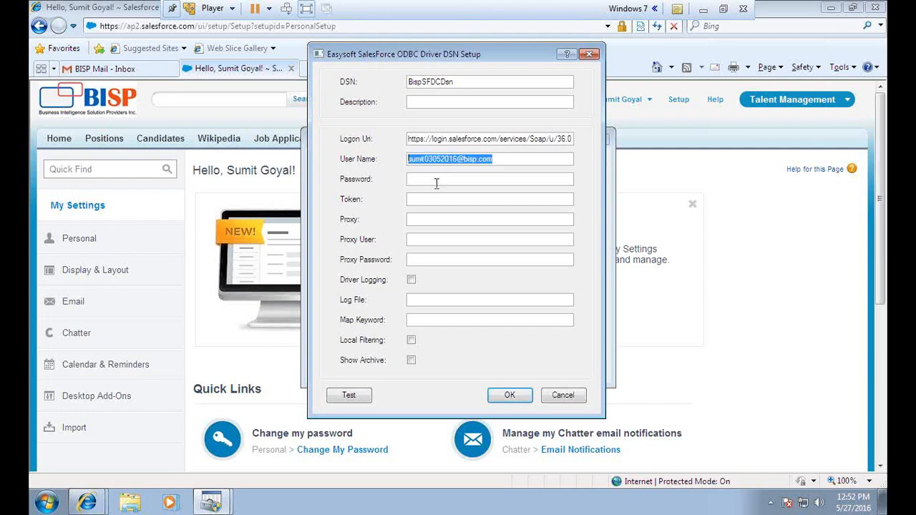
left_click(439, 179)
type("****")
key("BackSpace")
key("BackSpace")
key("BackSpace")
key("BackSpace")
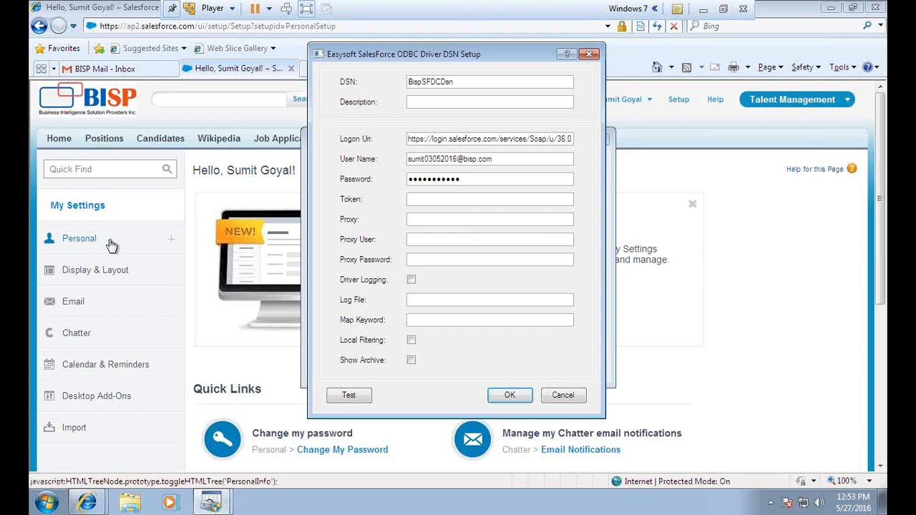
left_click(691, 134)
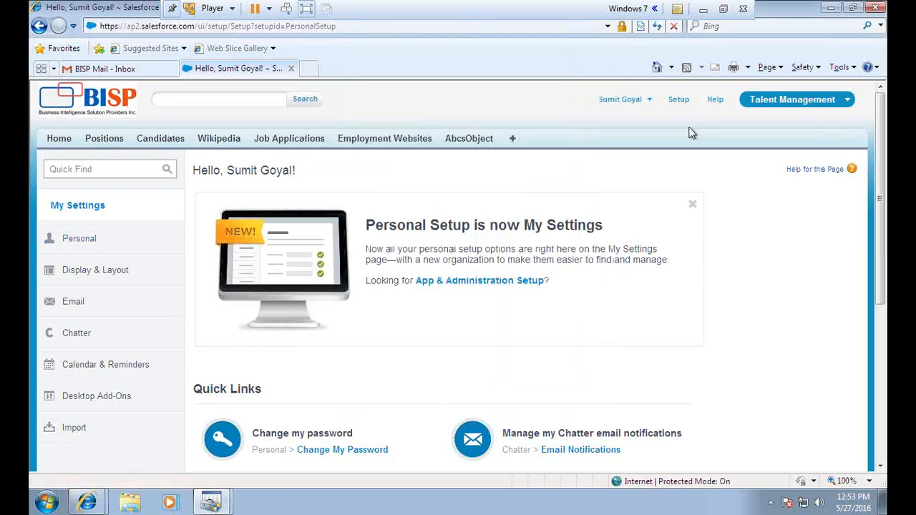
Reset the security token from My Settings > Personal so a new one is emailed.
left_click(645, 104)
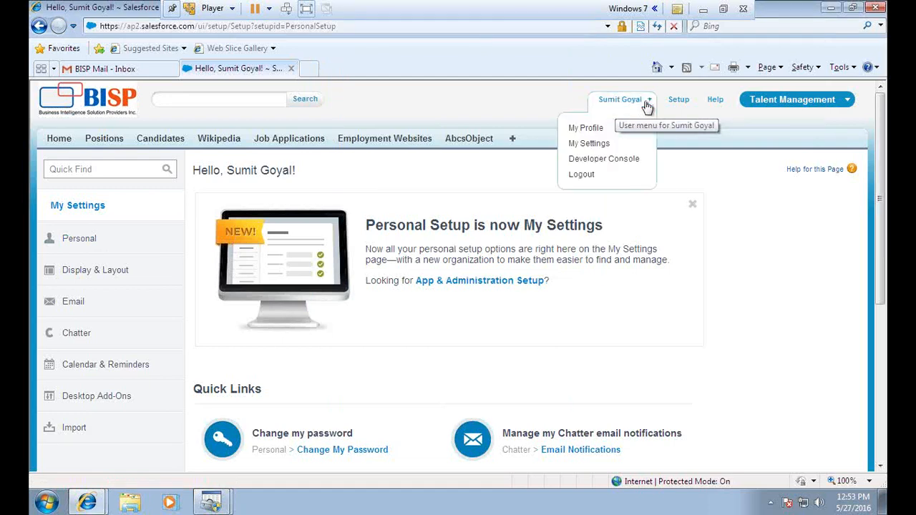
left_click(100, 239)
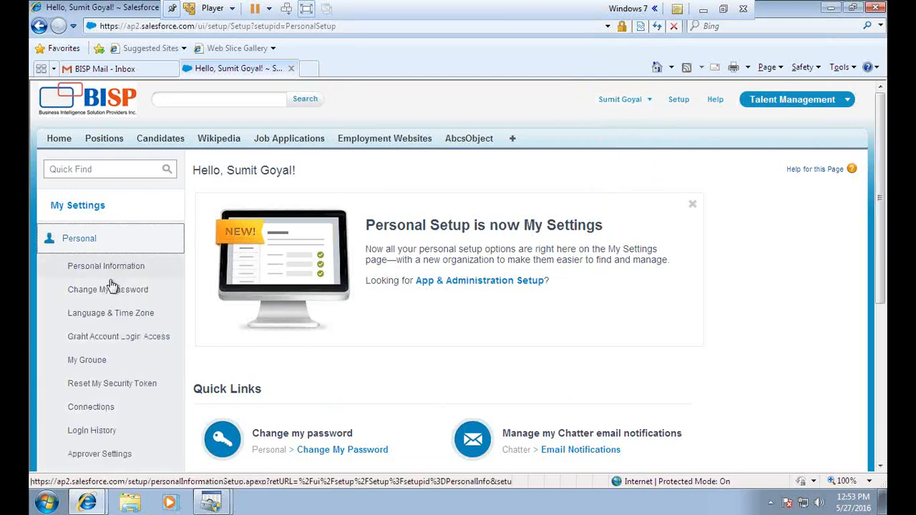
left_click(107, 386)
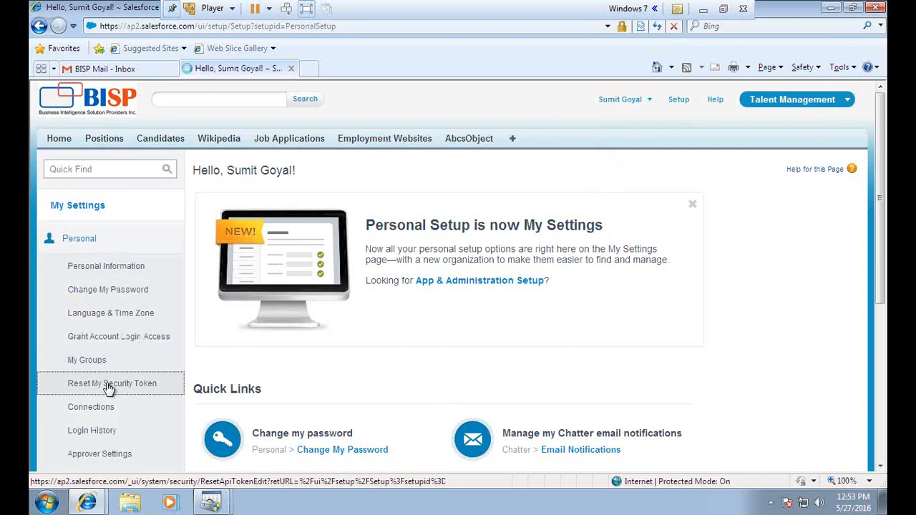
left_click(724, 10)
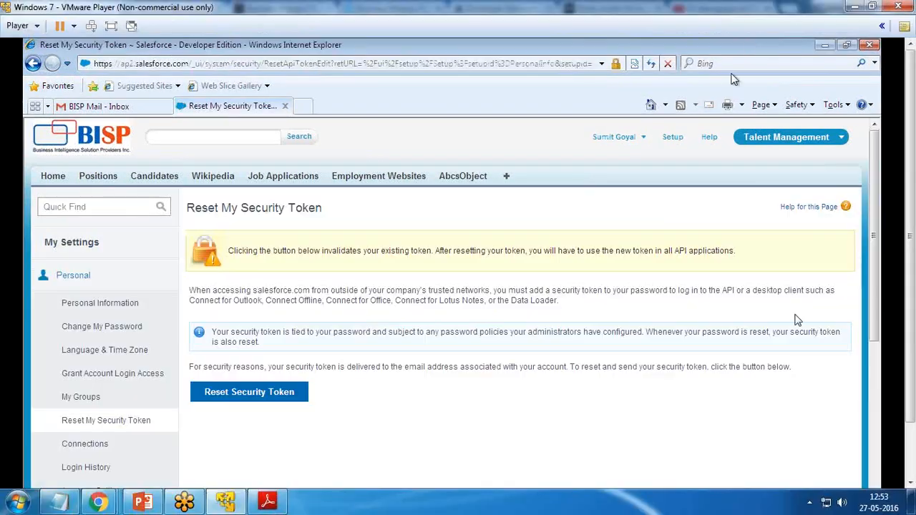
left_click(111, 25)
left_click(242, 360)
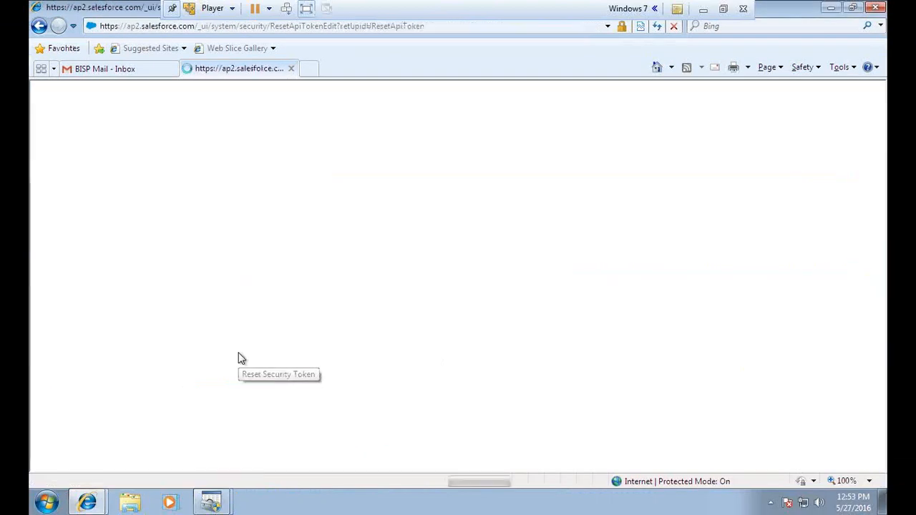
Refresh the mail inbox and open the new Developer Edition security token email.
left_click(115, 69)
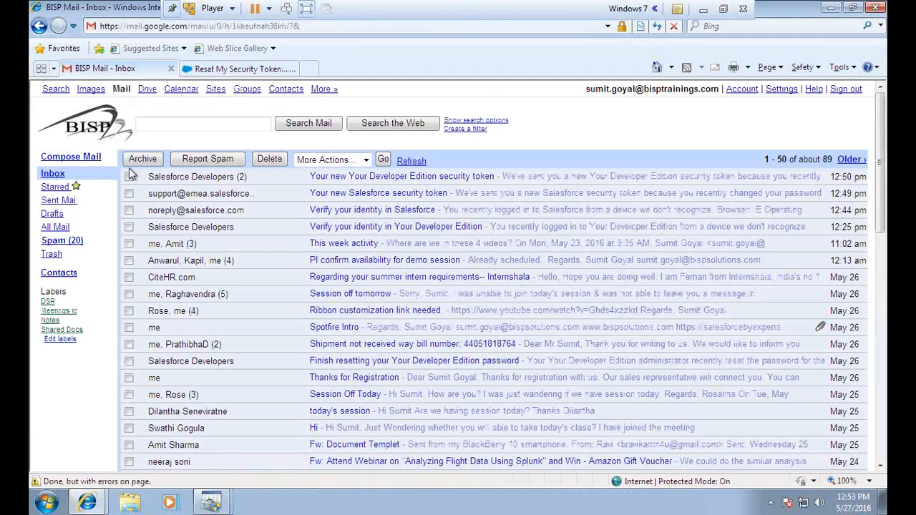
left_click(233, 69)
left_click(104, 68)
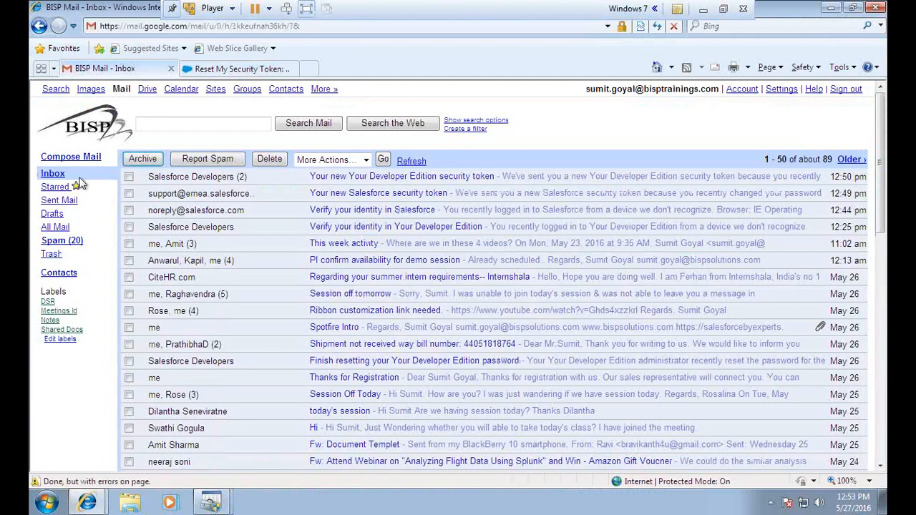
left_click(52, 174)
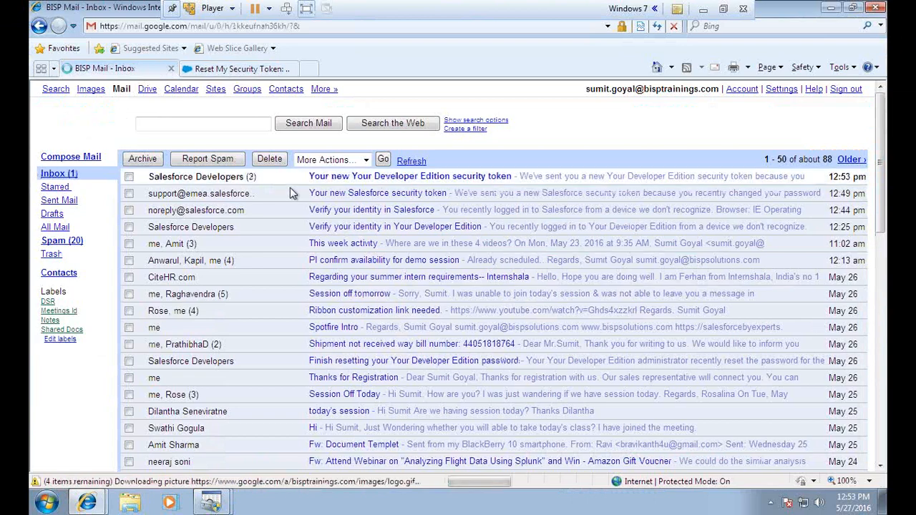
left_click(323, 179)
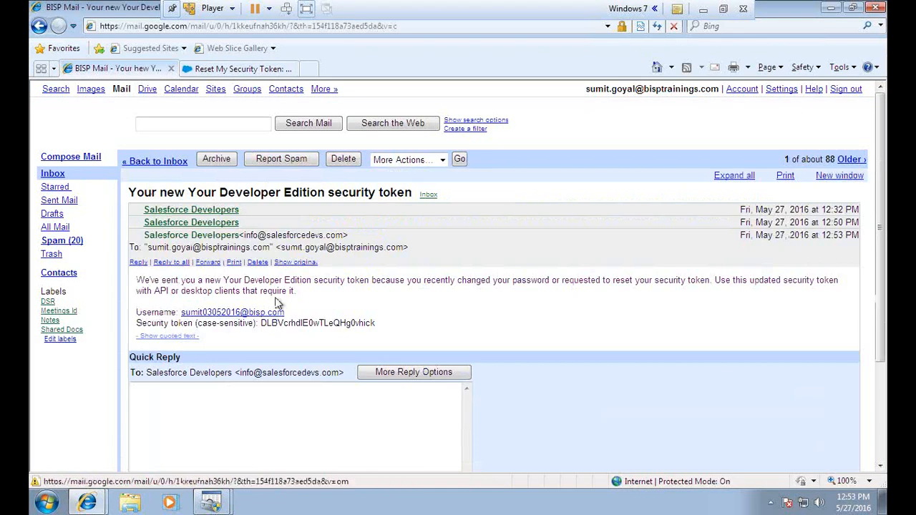
Paste the user name from the email into the DSN form and select the security token.
double_click(206, 319)
key("ctrl+c")
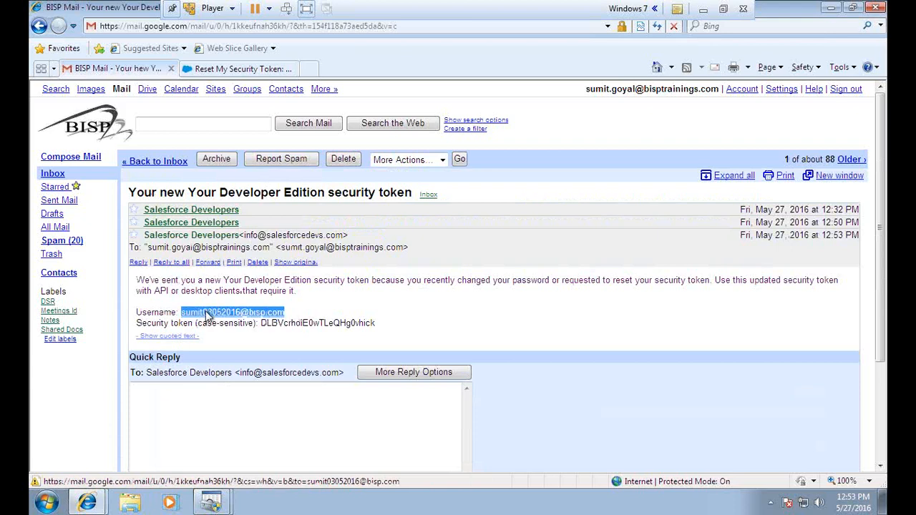
mouse_move(230, 498)
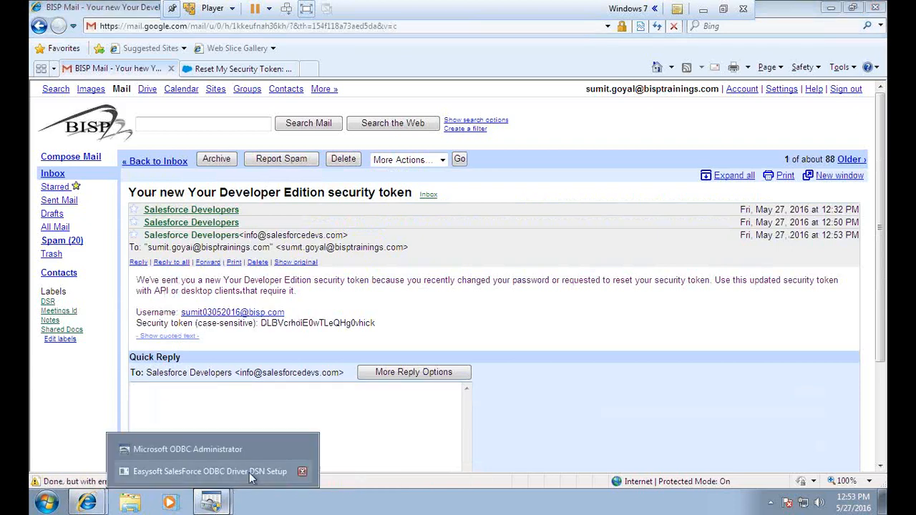
left_click(249, 473)
left_click_drag(500, 161, 315, 161)
key("ctrl+v")
left_click(259, 323)
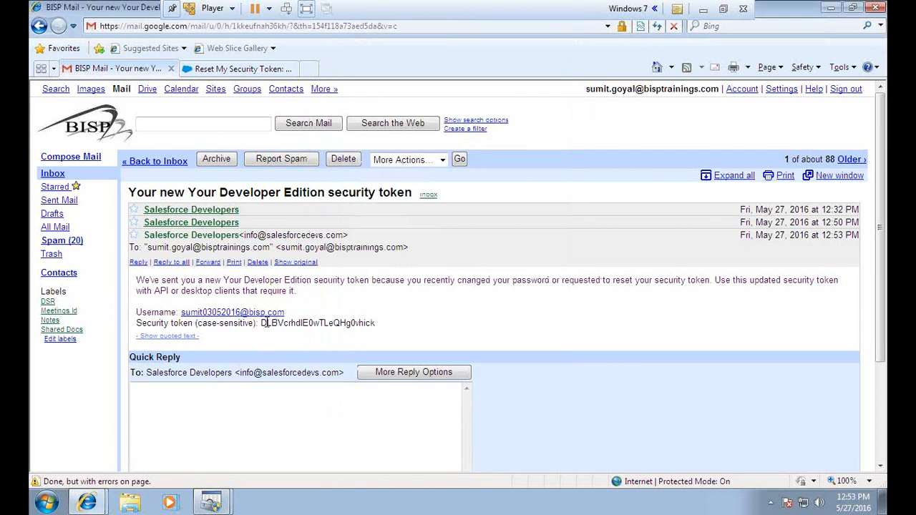
left_click_drag(260, 322, 374, 323)
Paste the token into the Token field, pass the connection test, and save BispSFDCDsn.
key("alt+Tab")
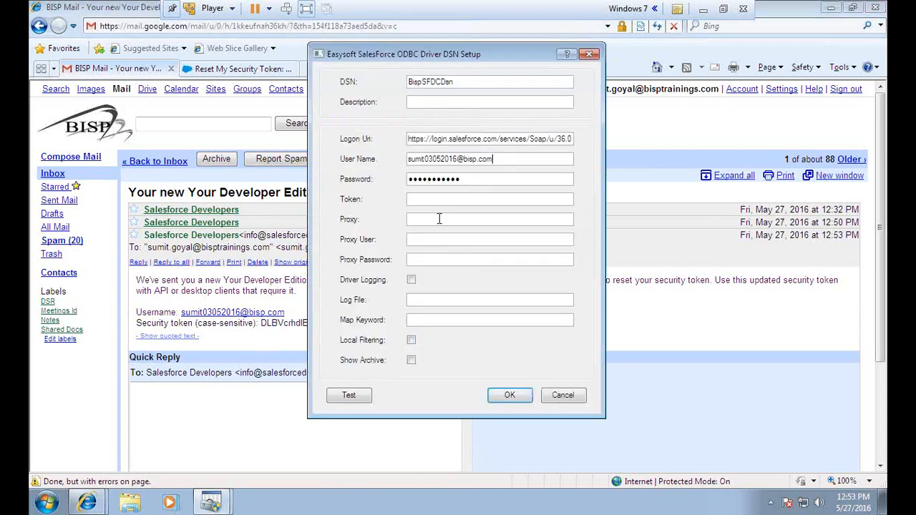
key("ctrl+v")
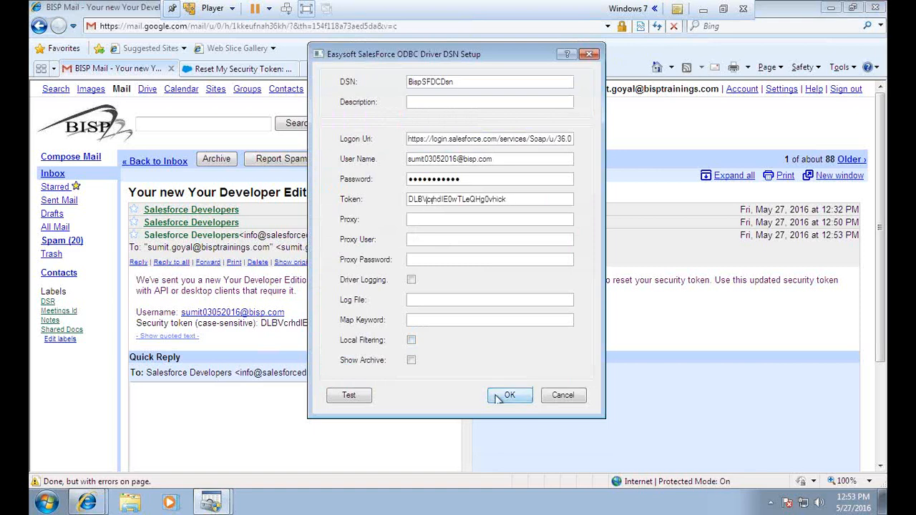
left_click(721, 9)
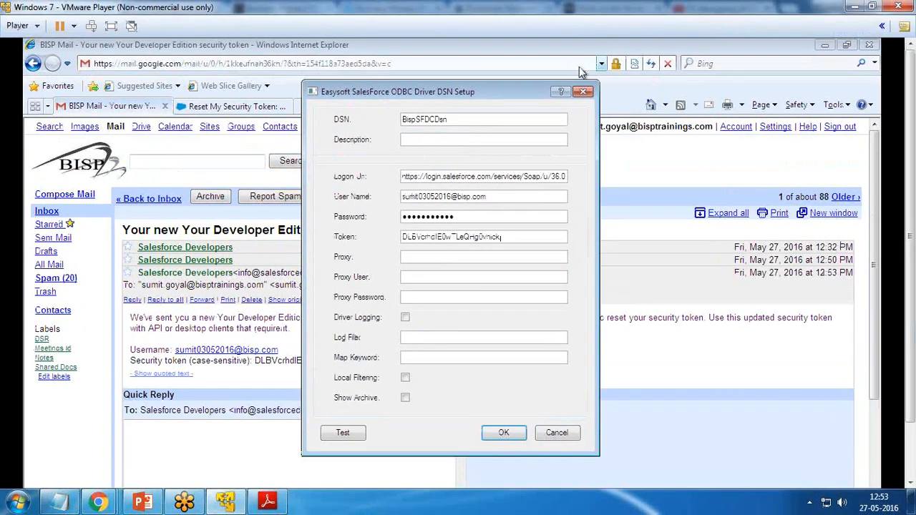
left_click(348, 433)
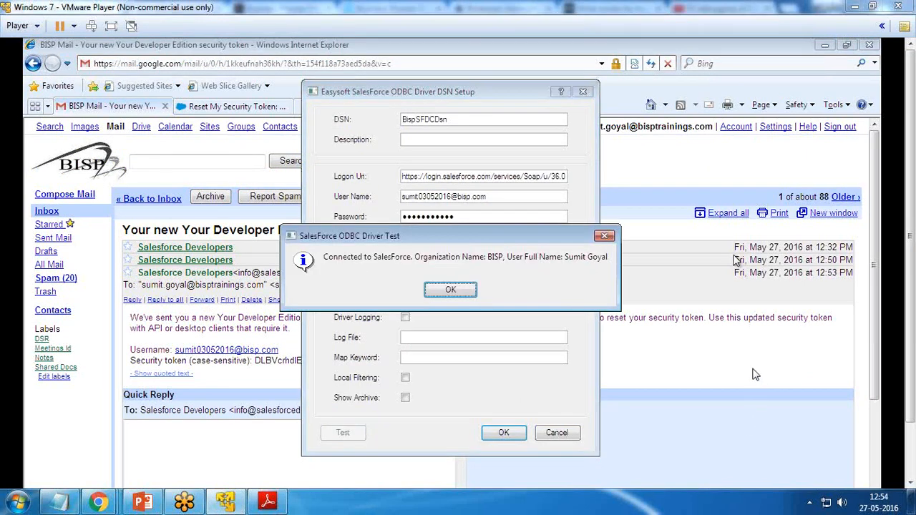
left_click(111, 26)
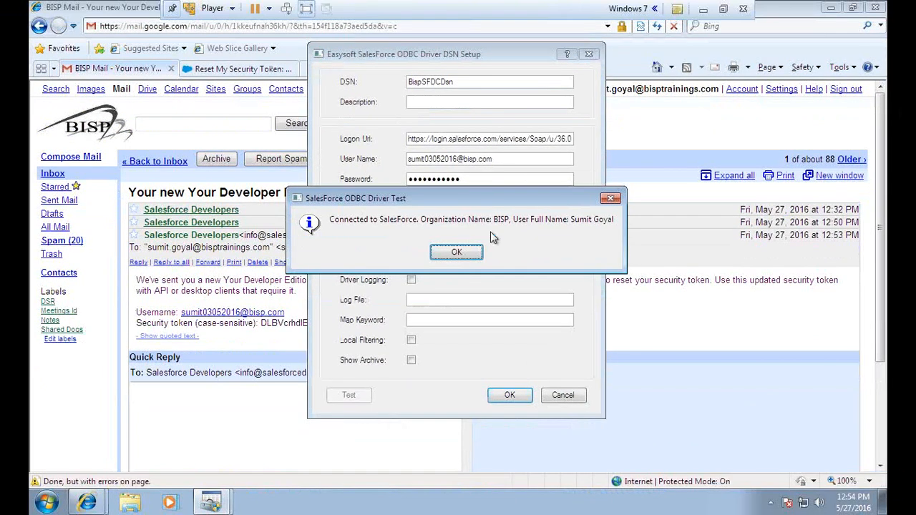
left_click_drag(400, 200, 375, 212)
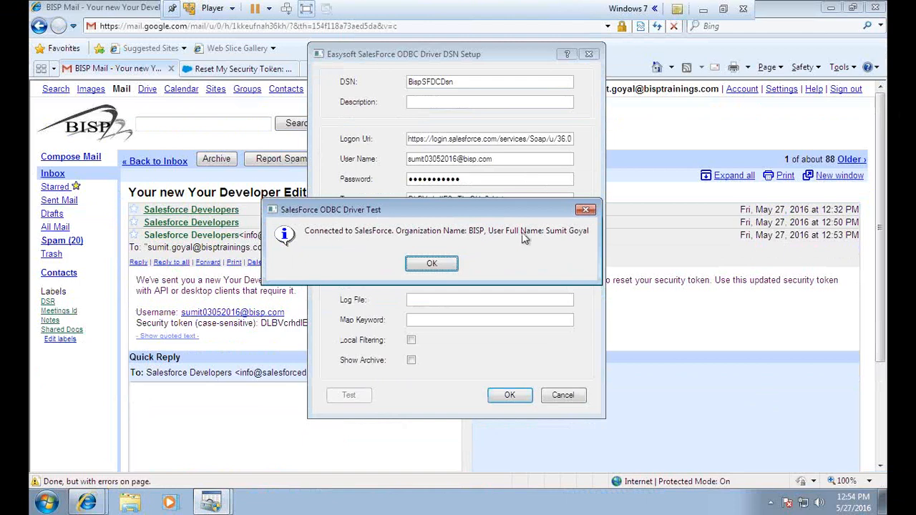
left_click(432, 264)
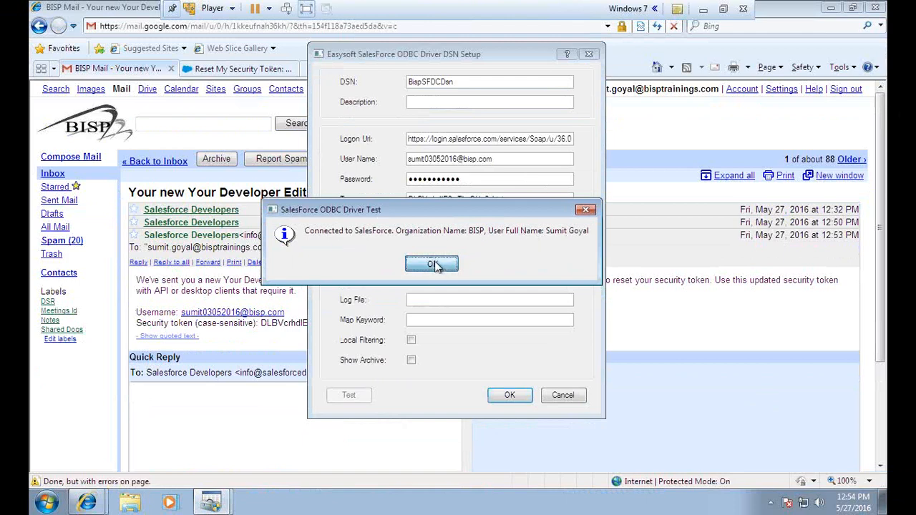
left_click(510, 398)
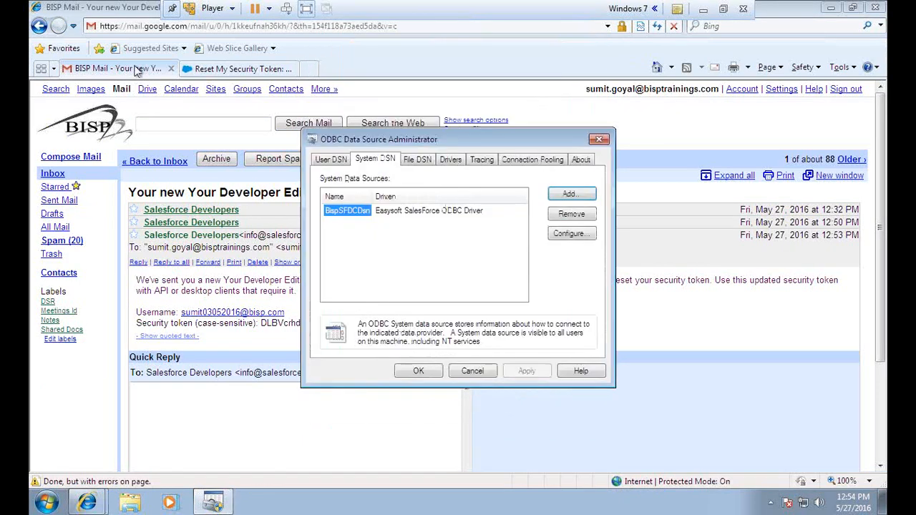
Show the Opportunities view set to All Opportunities (31 records), then minimize Internet Explorer.
left_click(200, 69)
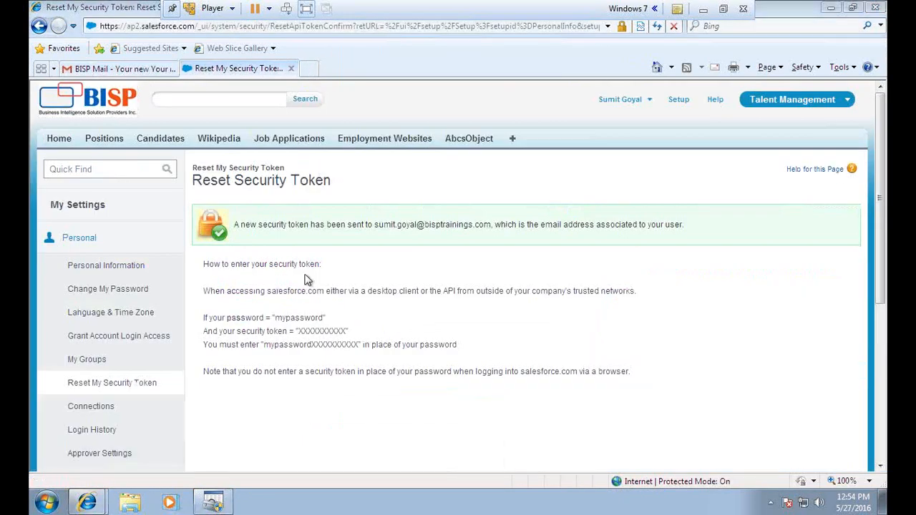
left_click(213, 503)
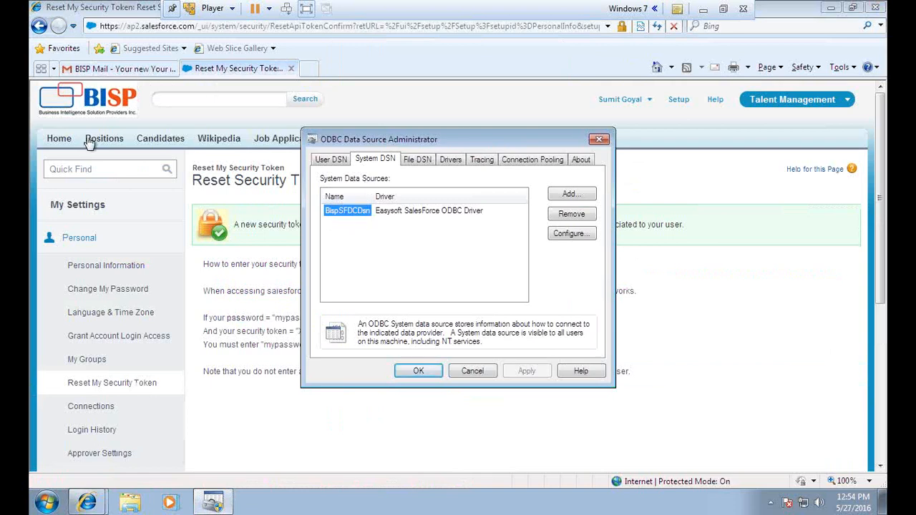
left_click(769, 105)
left_click(764, 123)
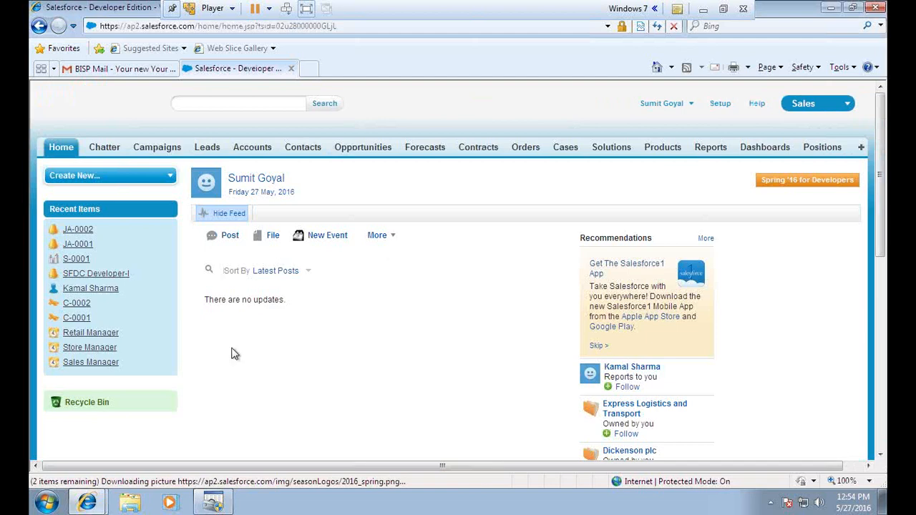
left_click(358, 153)
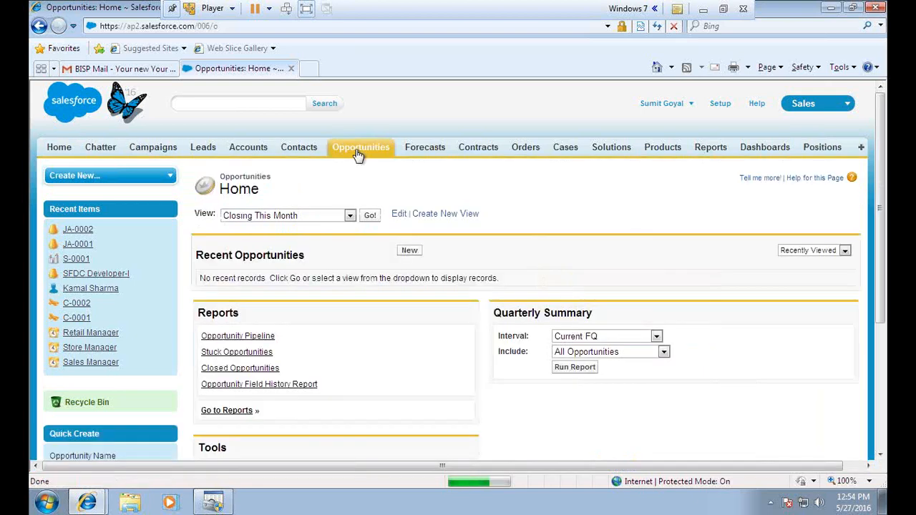
left_click(349, 215)
left_click(239, 229)
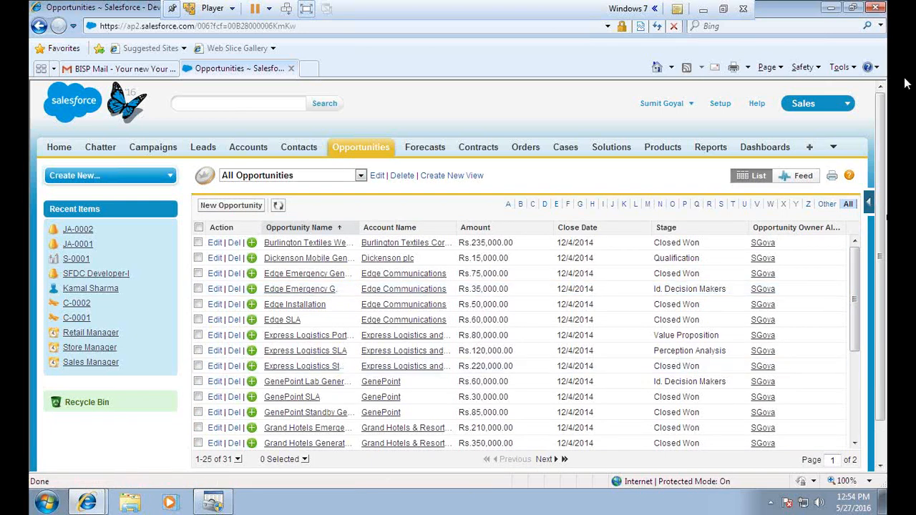
left_click(831, 8)
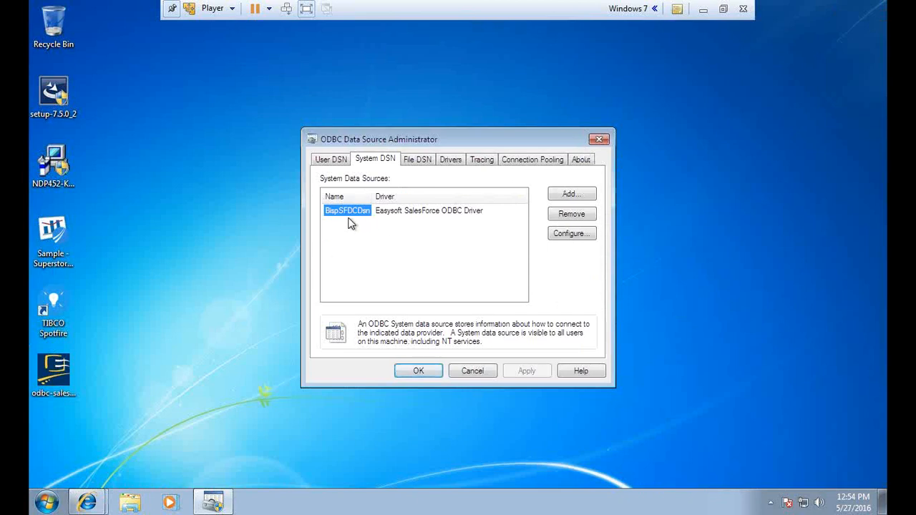
Launch TIBCO Spotfire from the TIBCO folder in the Start menu's All Programs list.
left_click(46, 503)
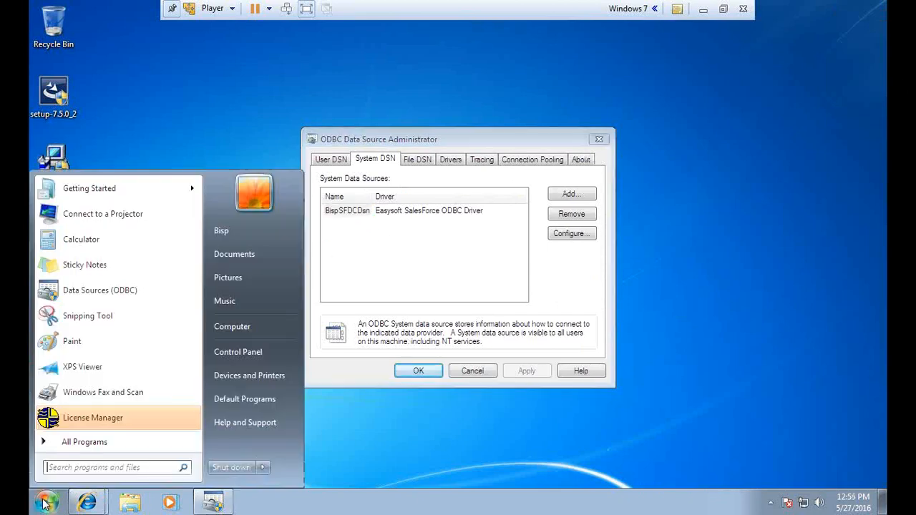
left_click(86, 442)
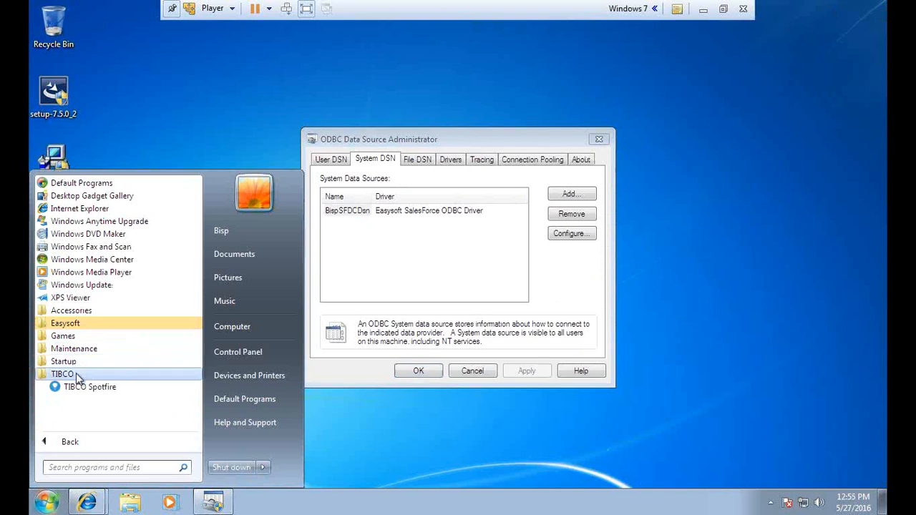
left_click(87, 387)
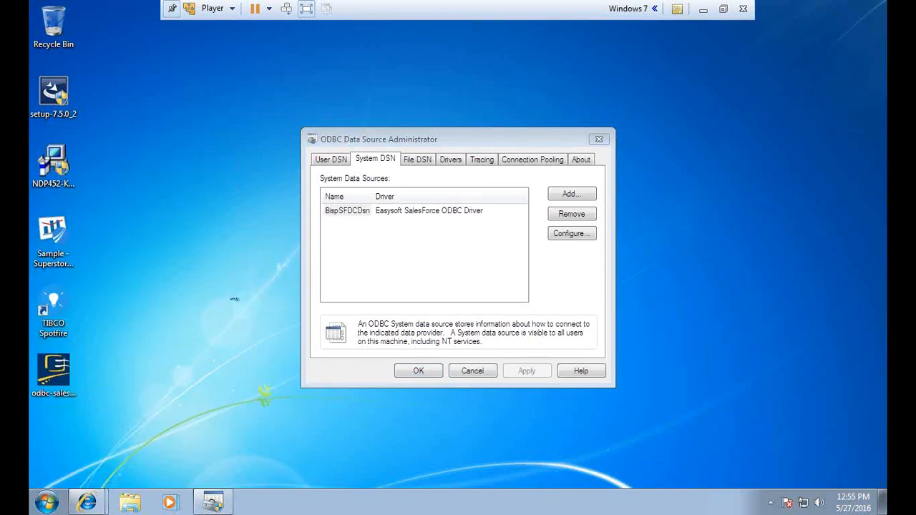
left_click_drag(449, 133, 370, 124)
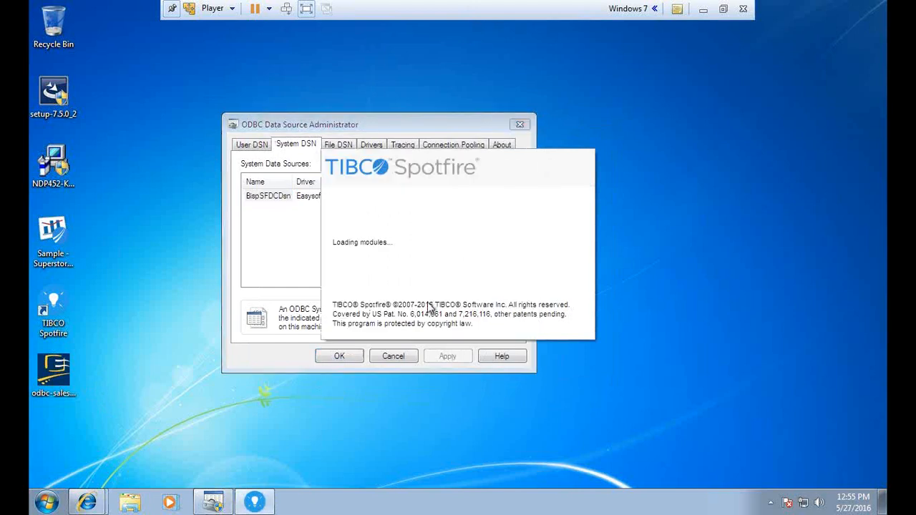
left_click(731, 19)
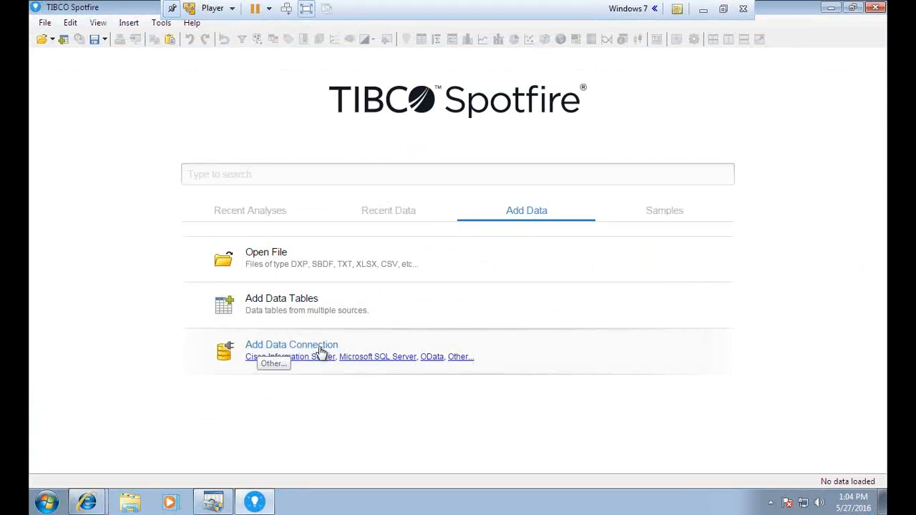
Begin adding a database data table using the Odbc Data Provider.
left_click(459, 358)
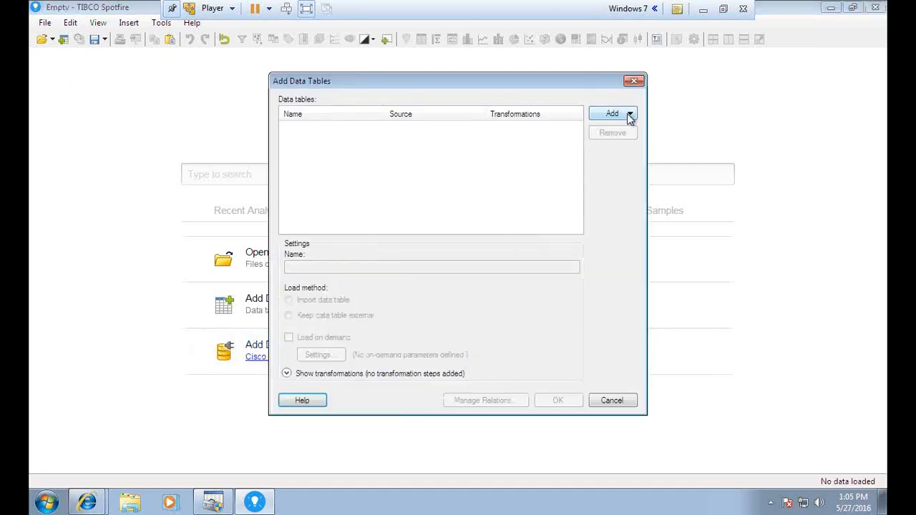
left_click(630, 116)
left_click_drag(779, 198, 784, 236)
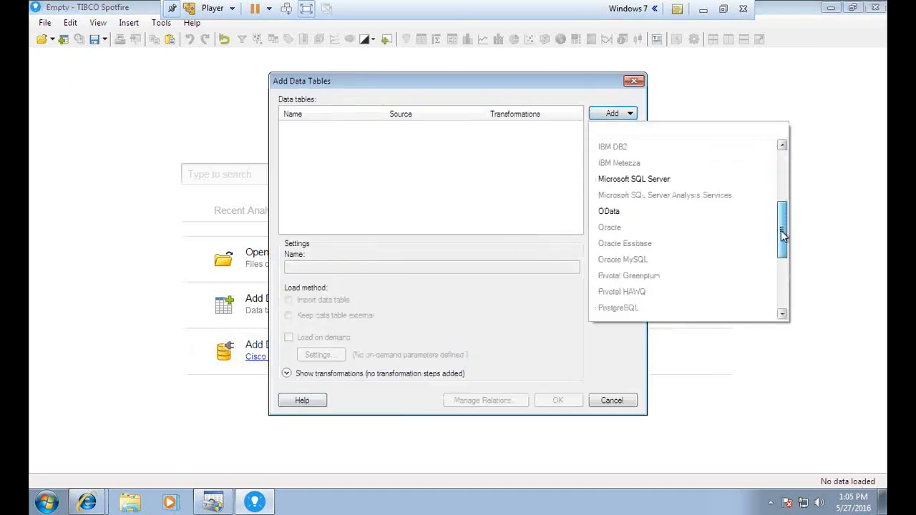
scroll(599, 262, "down", 3)
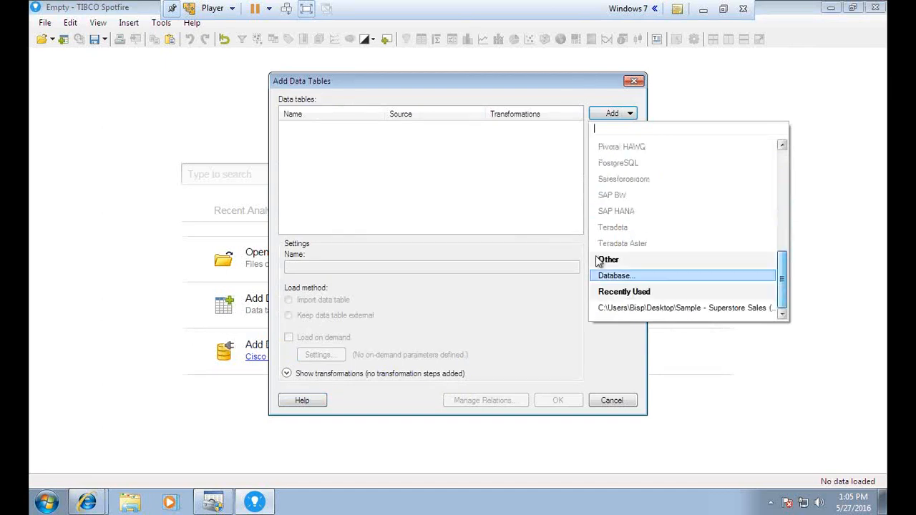
left_click(620, 276)
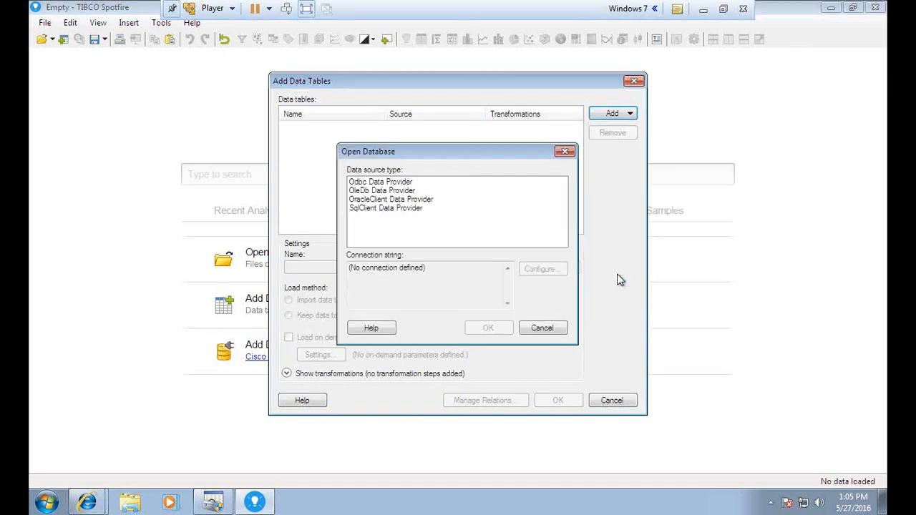
left_click(388, 183)
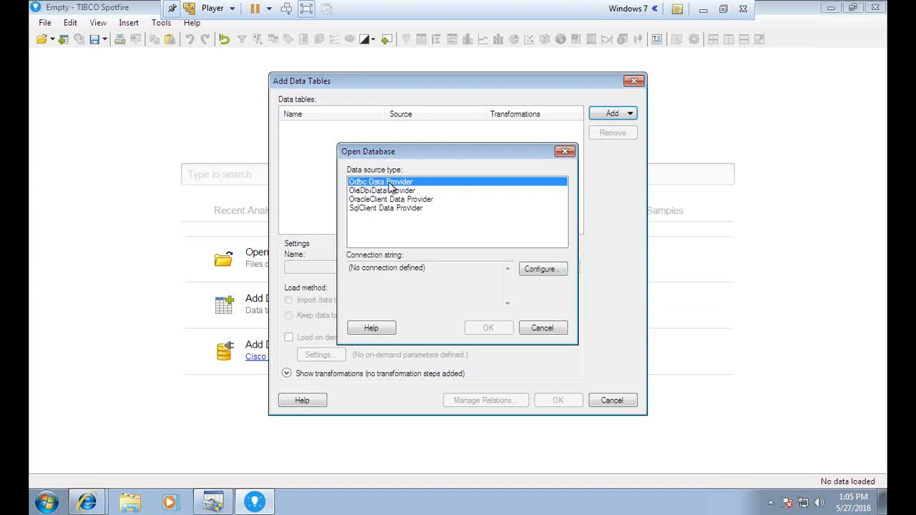
Configure the ODBC connection to use the BispSFDCDsn system data source and confirm it.
left_click(542, 270)
left_click(398, 191)
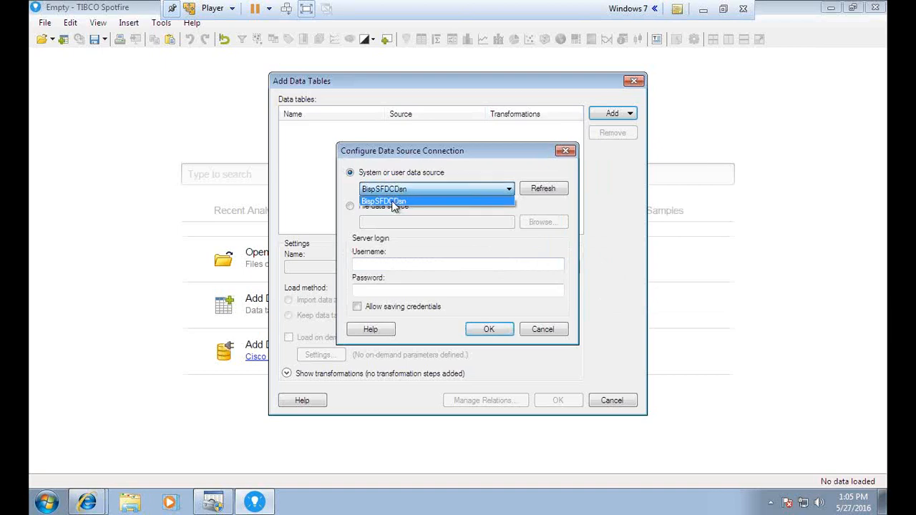
left_click(216, 504)
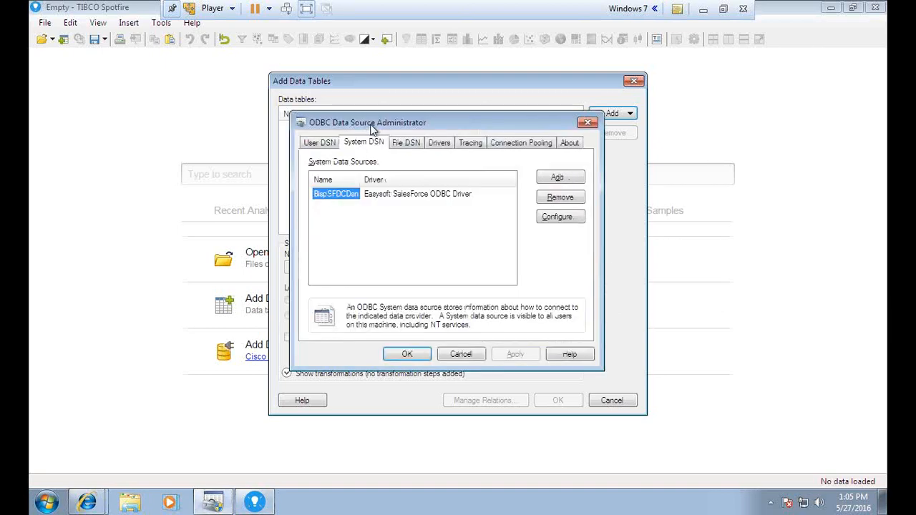
left_click_drag(372, 127, 196, 219)
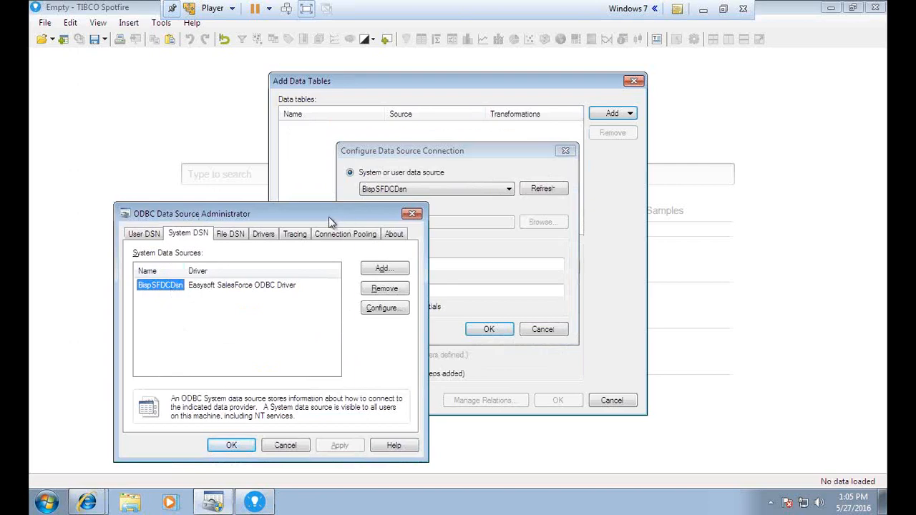
left_click_drag(332, 221, 258, 237)
left_click(489, 330)
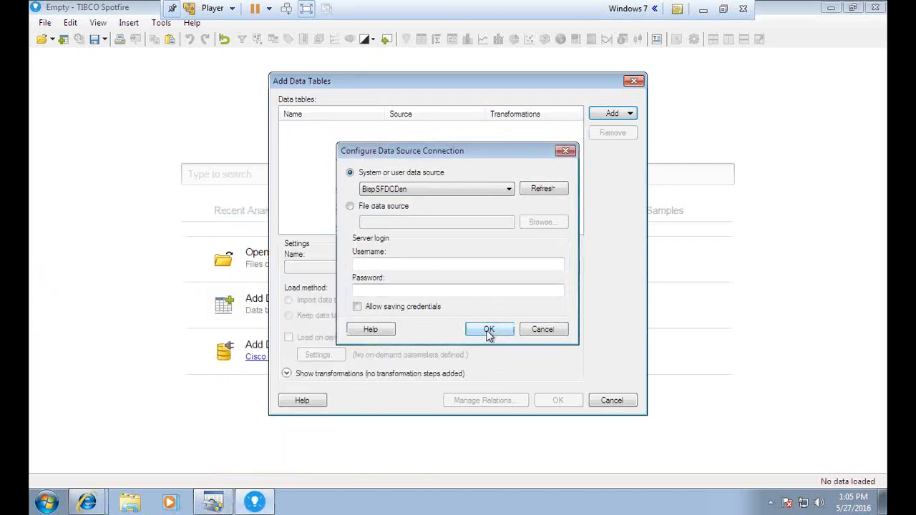
left_click(489, 332)
left_click(488, 331)
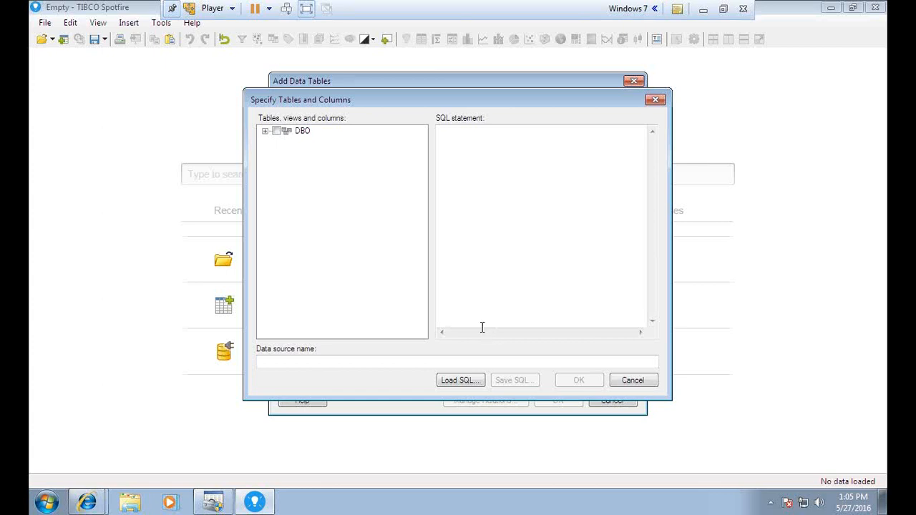
Select the whole Opportunity table under DBO and name the data source BISPSfdcConnectivity.
left_click(265, 132)
left_click_drag(423, 147, 424, 246)
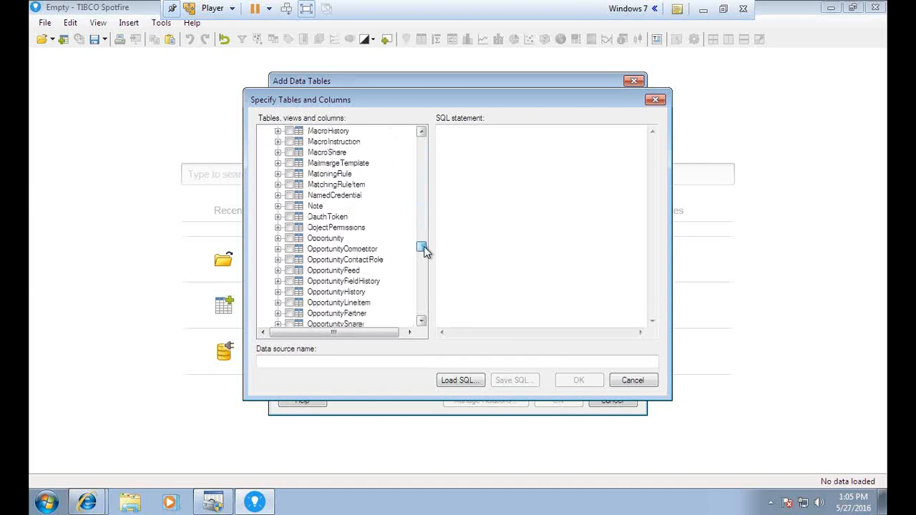
left_click(291, 240)
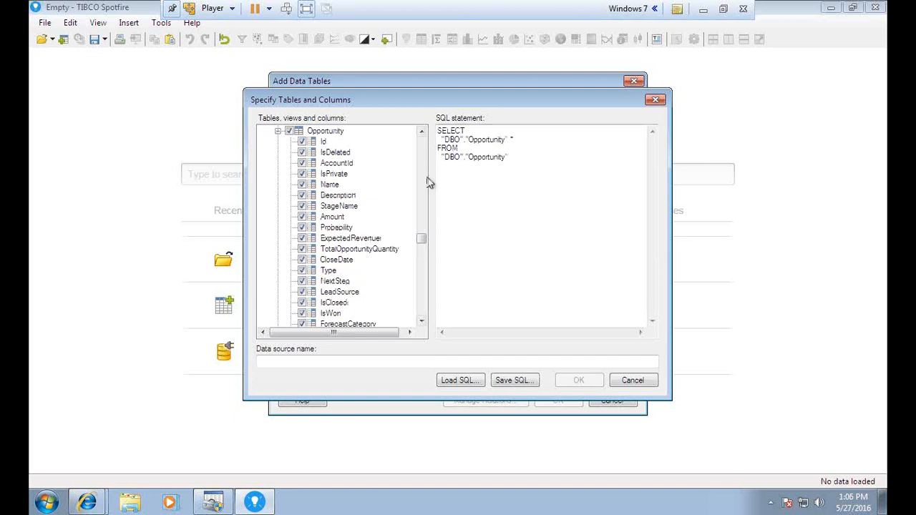
left_click_drag(441, 130, 466, 157)
left_click(481, 200)
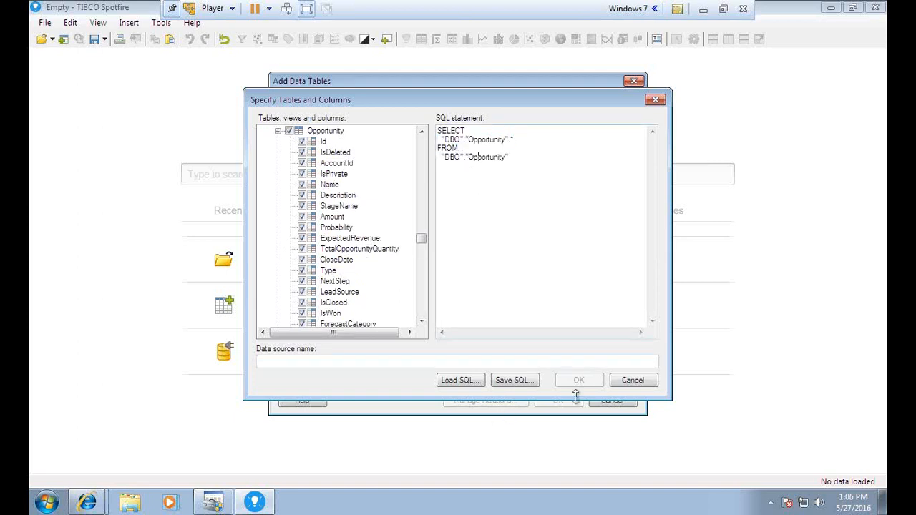
left_click(363, 361)
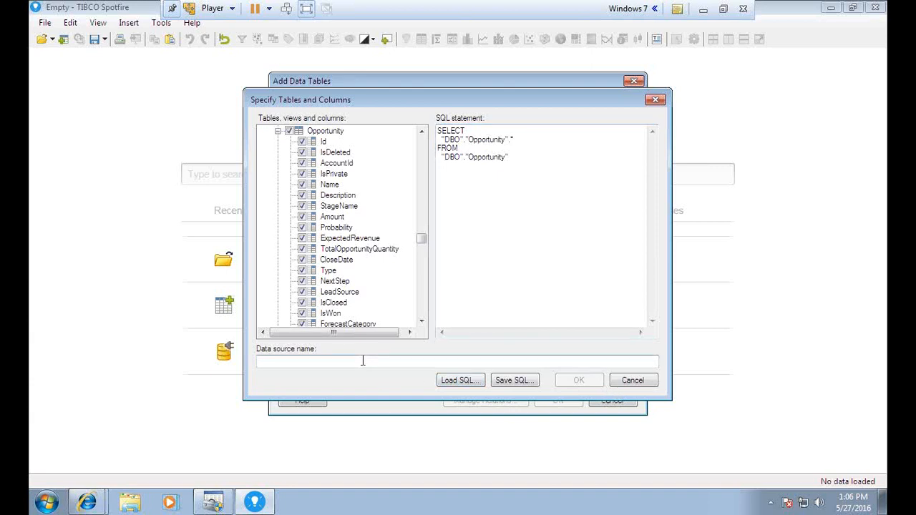
type("BISPSfdcConnectivity")
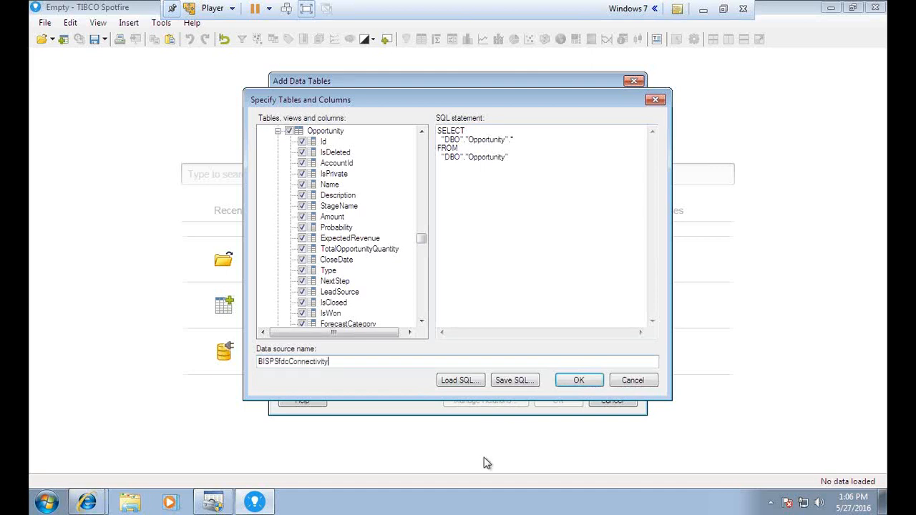
left_click(578, 381)
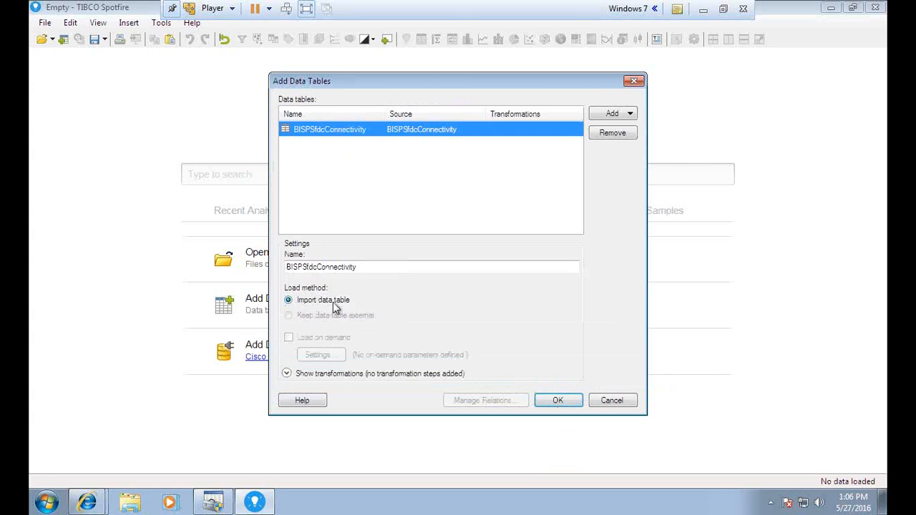
Import the BISPSfdcConnectivity data table into the analysis.
left_click(559, 401)
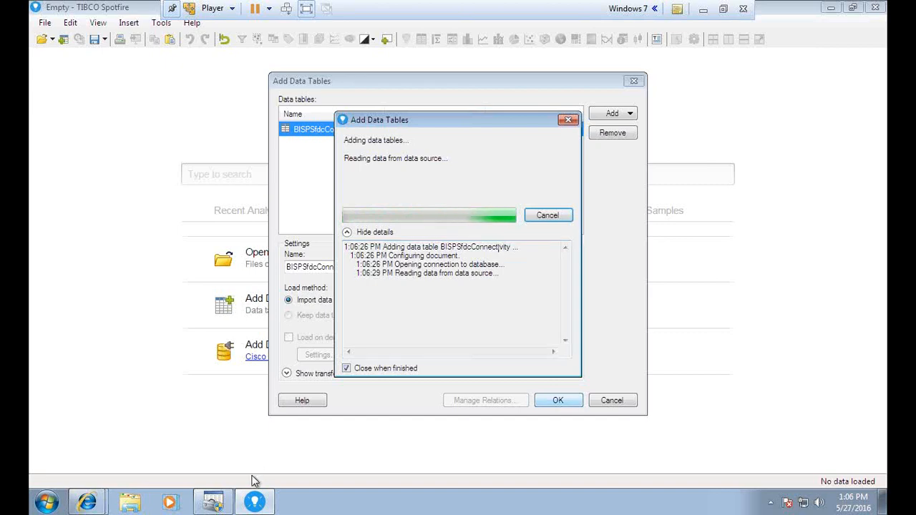
left_click(724, 9)
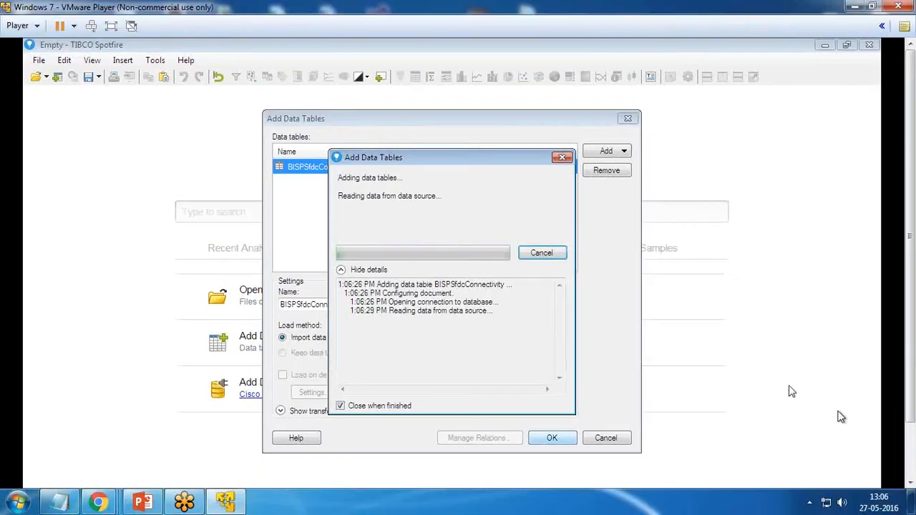
Dismiss Recommended visualizations, then collapse the NUMBERS, TIME, CATEGORIES, IDENTIFIERS and TEXT column groups.
left_click(111, 26)
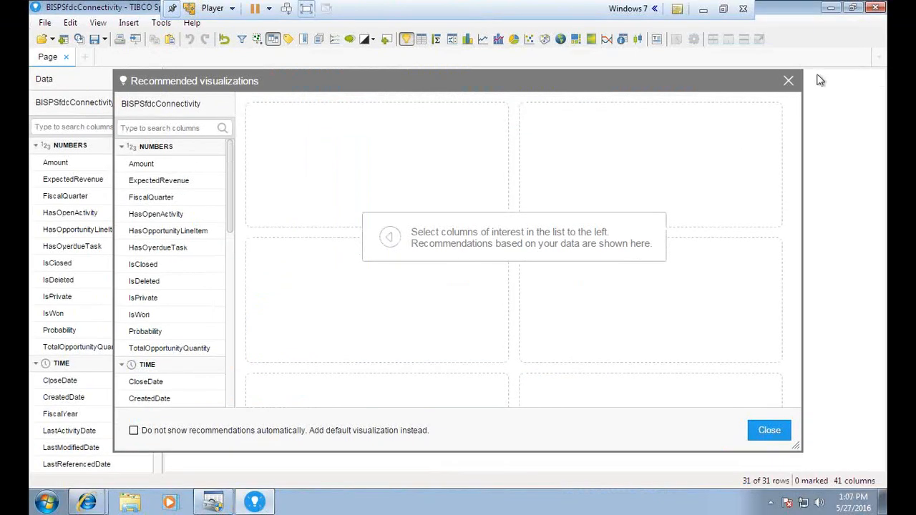
left_click(788, 80)
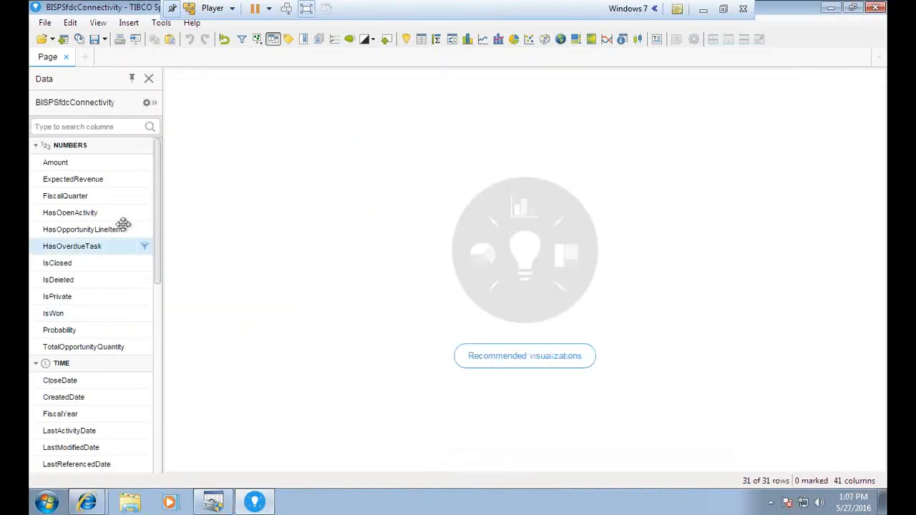
left_click_drag(159, 187, 158, 165)
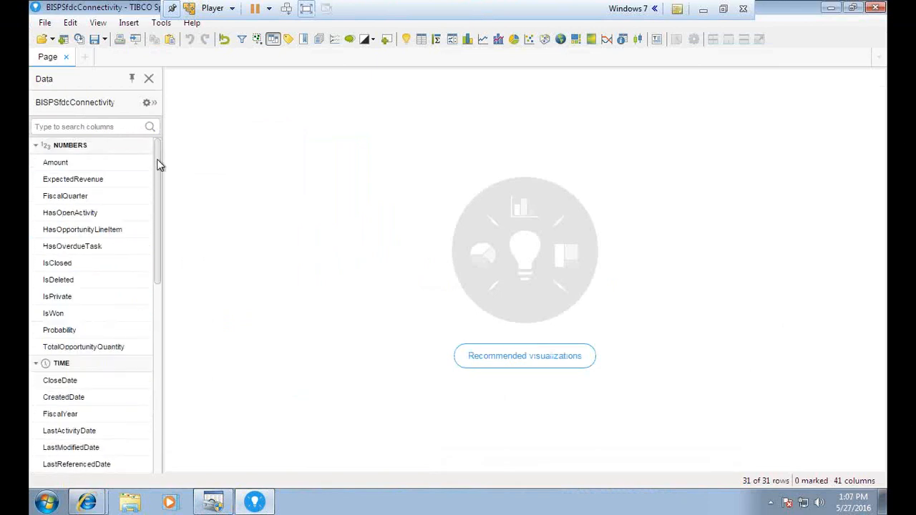
left_click(37, 146)
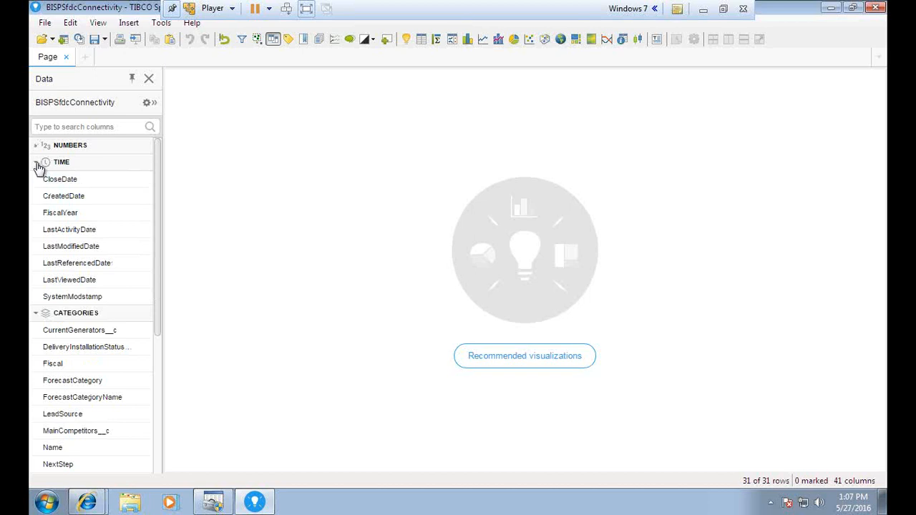
left_click(37, 163)
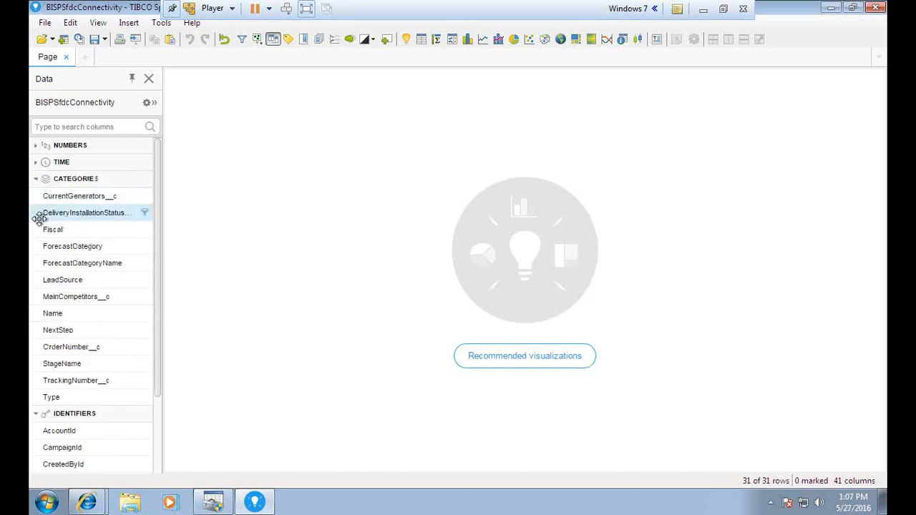
left_click(37, 180)
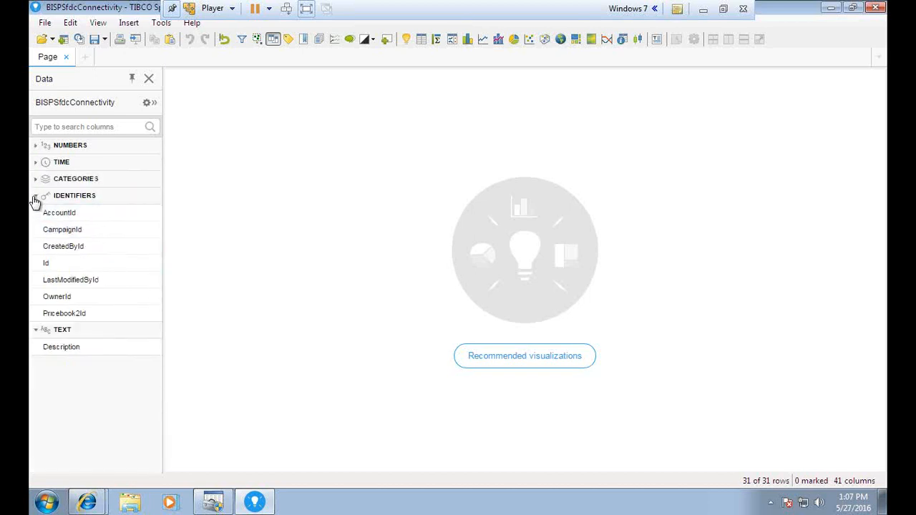
left_click(36, 196)
left_click(35, 213)
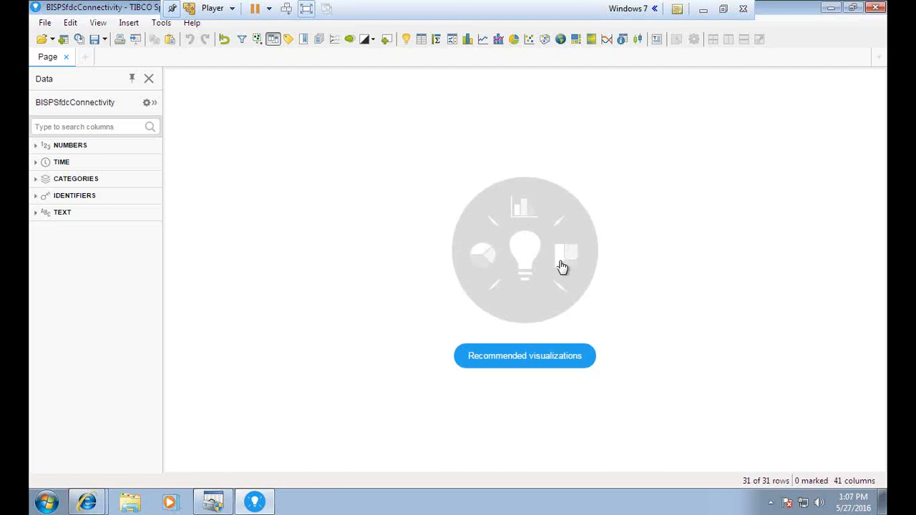
Insert a table visualization of the Opportunity data and mark a row in it.
left_click(421, 39)
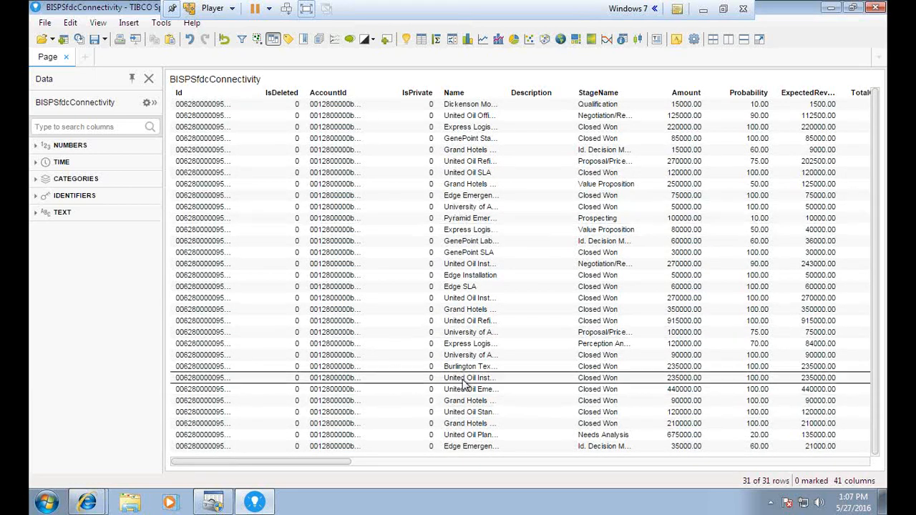
left_click_drag(376, 117, 391, 218)
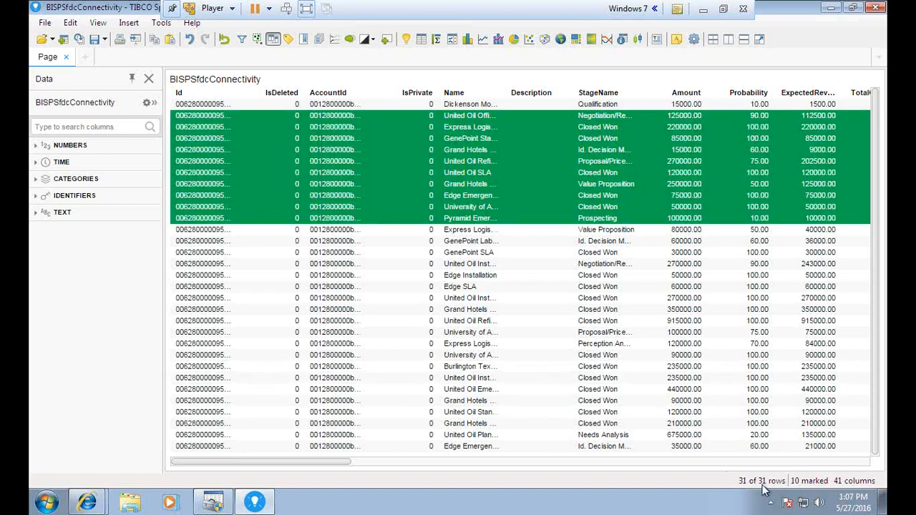
left_click(291, 117)
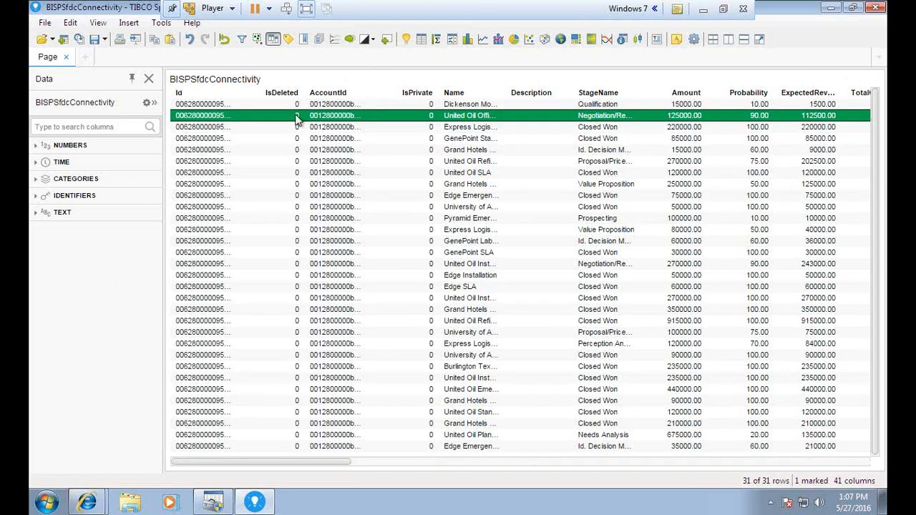
Insert a Distribution – StageName bar chart and clear the row marking.
left_click(467, 40)
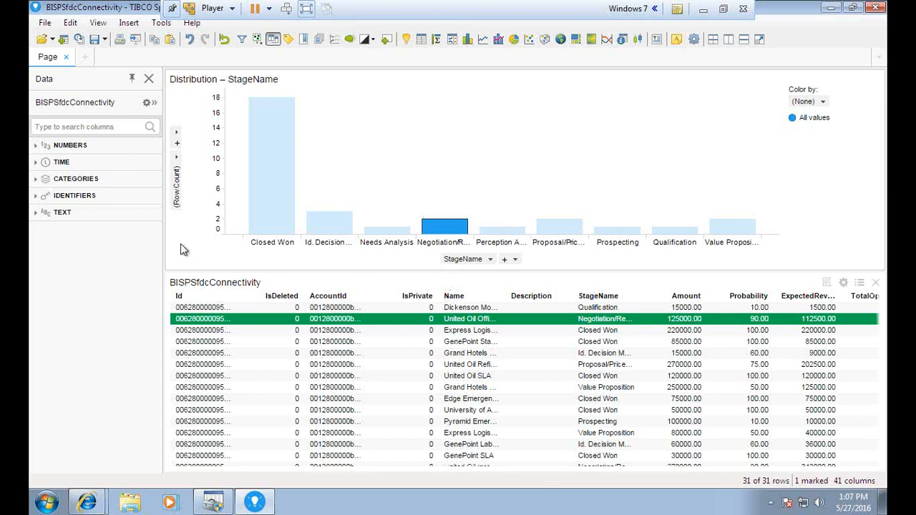
left_click(200, 247)
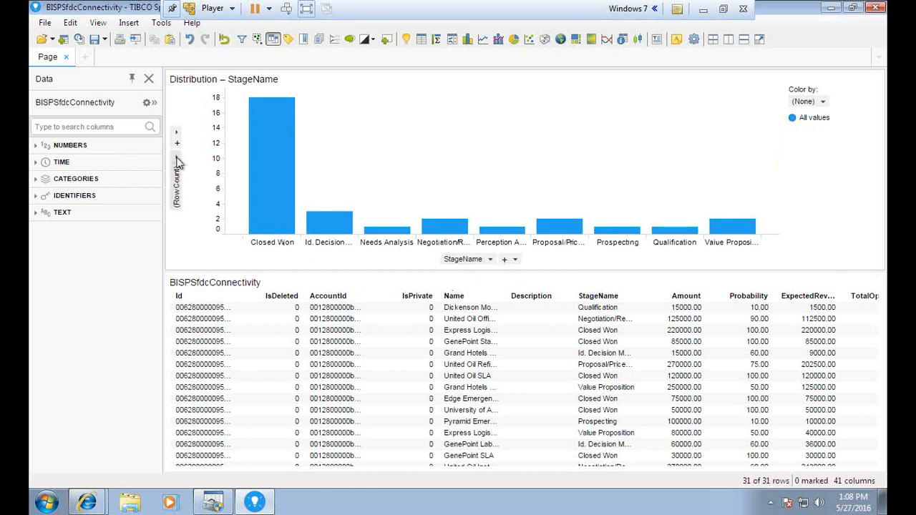
Set the bar chart's Y-axis to the sum of Amount.
left_click(176, 183)
left_click_drag(330, 237, 331, 245)
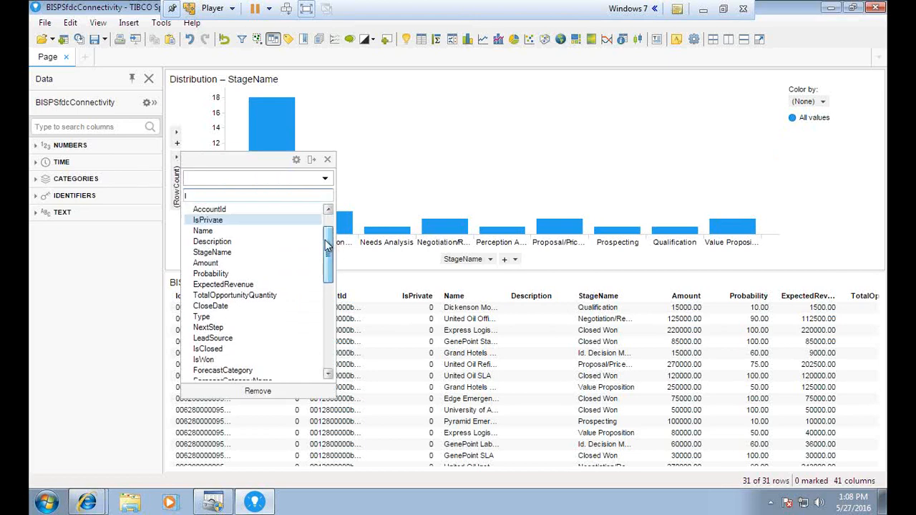
left_click(212, 263)
left_click(327, 159)
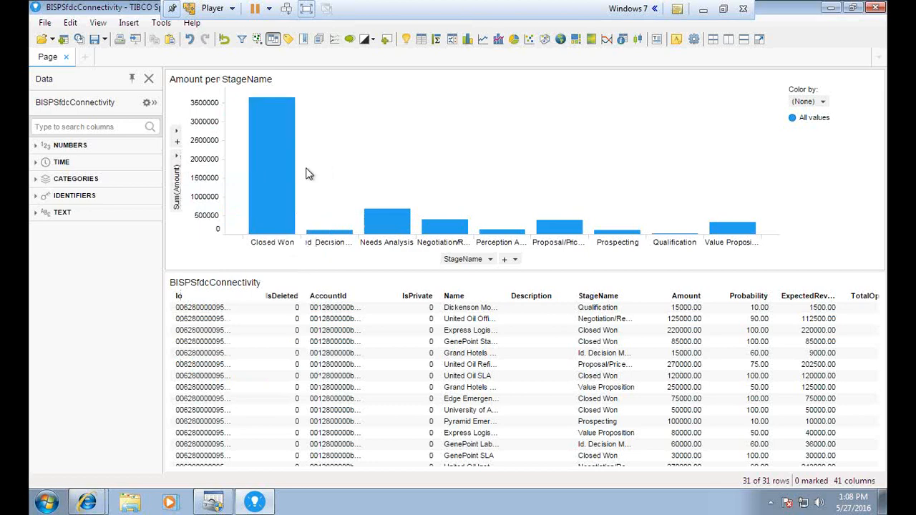
Colour the bars by StageName and make the chart taller than the table.
left_click(807, 101)
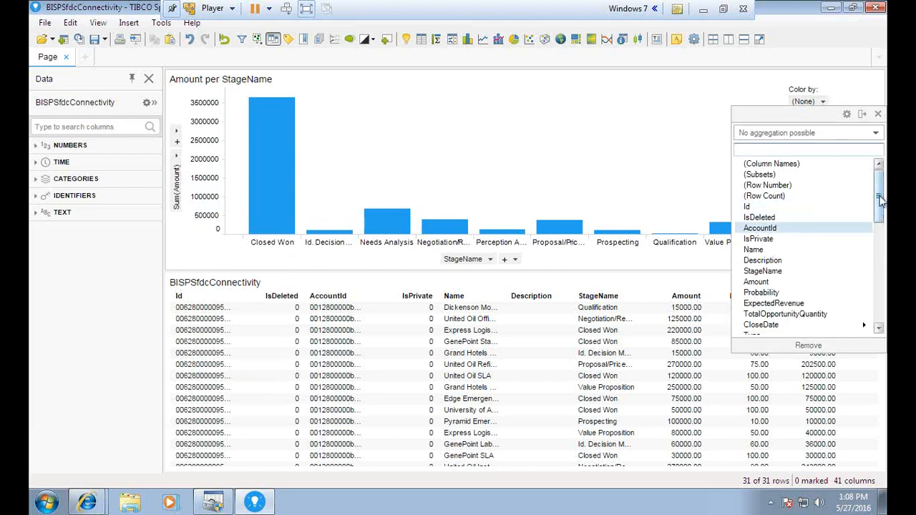
scroll(784, 211, "down", 2)
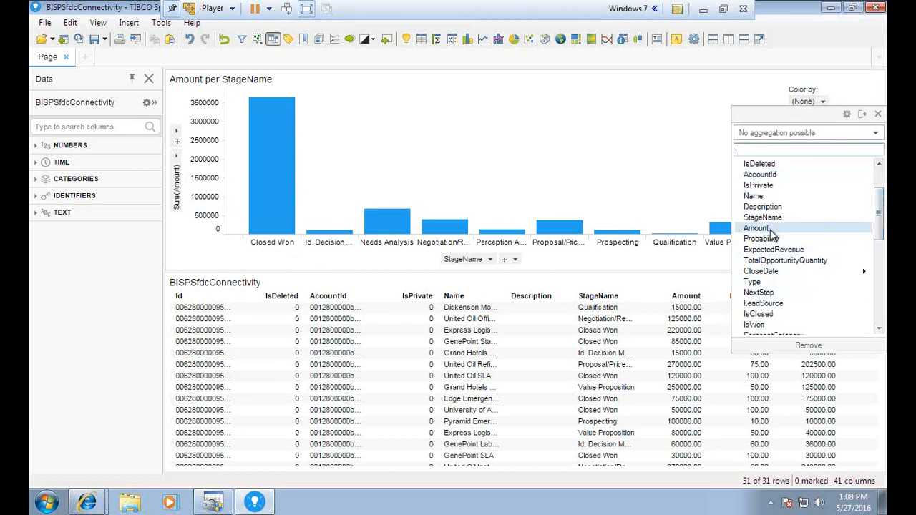
left_click(763, 217)
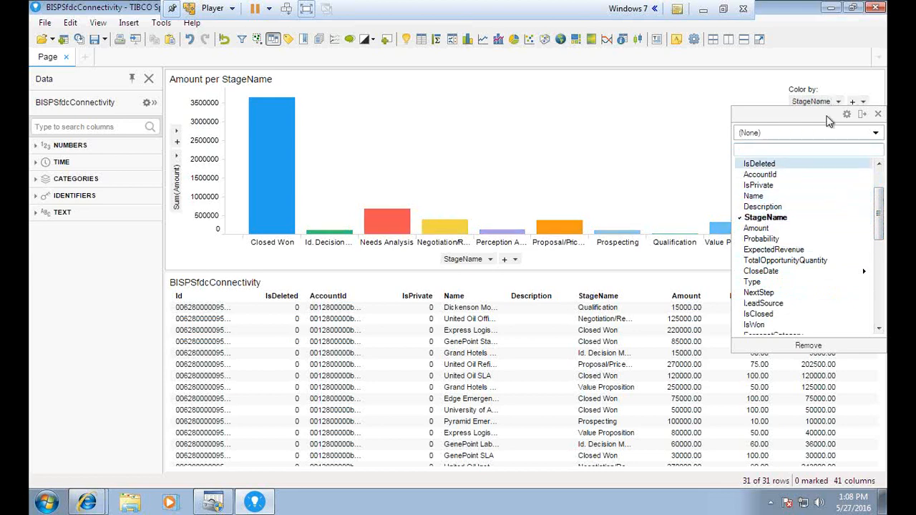
left_click(879, 114)
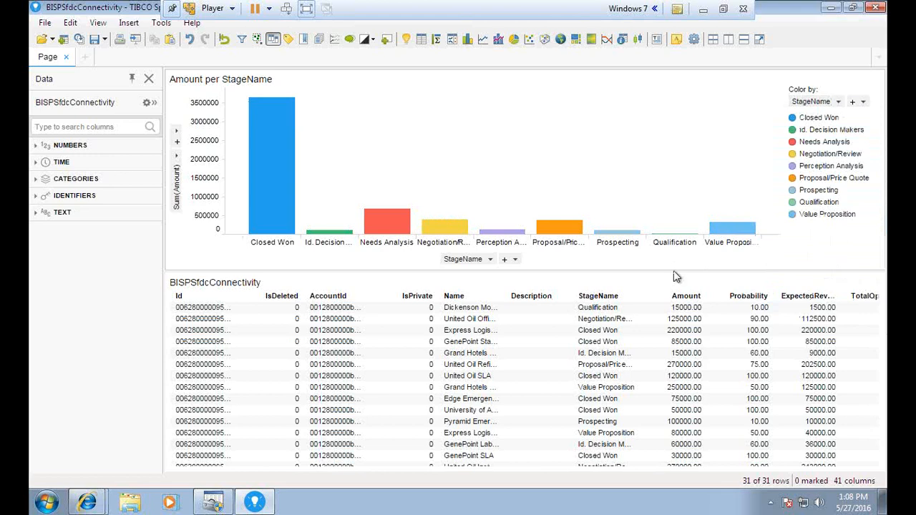
left_click_drag(674, 271, 666, 349)
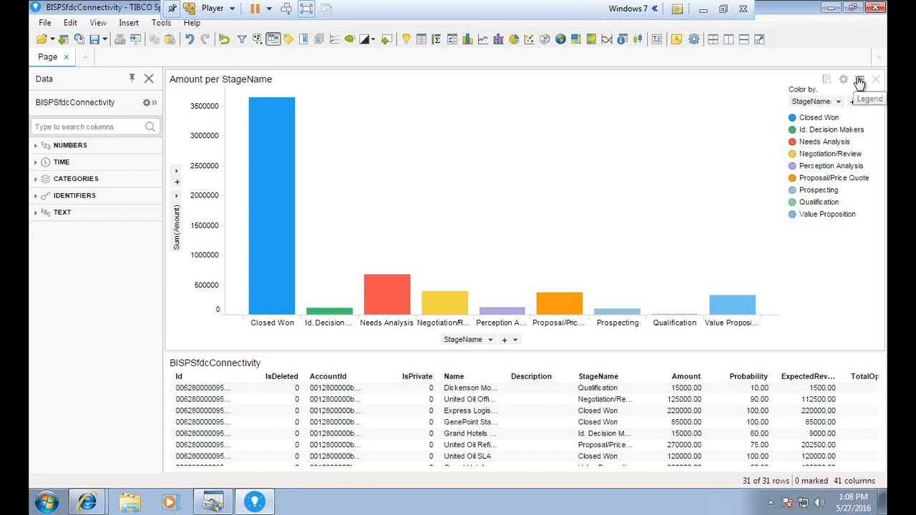
Hide the bar chart's legend.
left_click(859, 83)
left_click(860, 82)
left_click(860, 82)
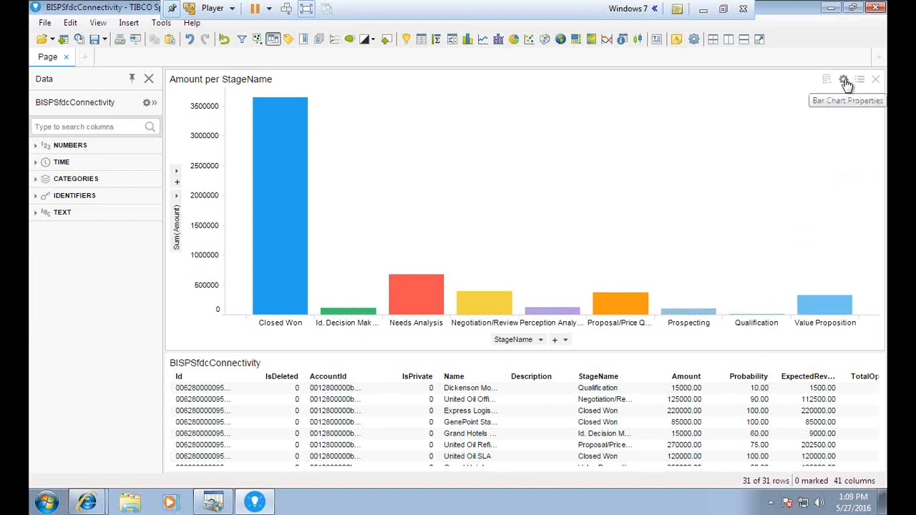
Open the Amount per StageName chart's Properties dialog on the General page.
left_click(844, 80)
left_click_drag(339, 99, 382, 97)
left_click_drag(450, 142, 365, 140)
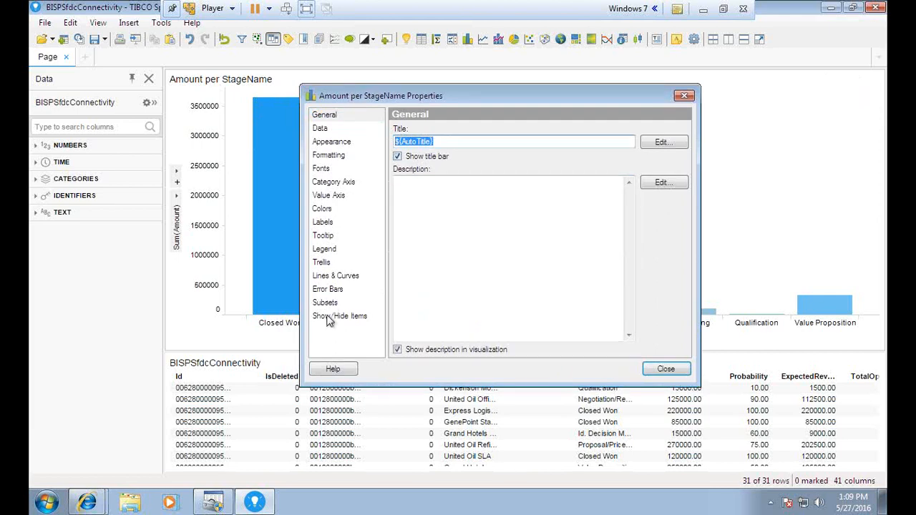
Show labels for all bars, turn off bar segment labels, and keep labels horizontal.
left_click(329, 280)
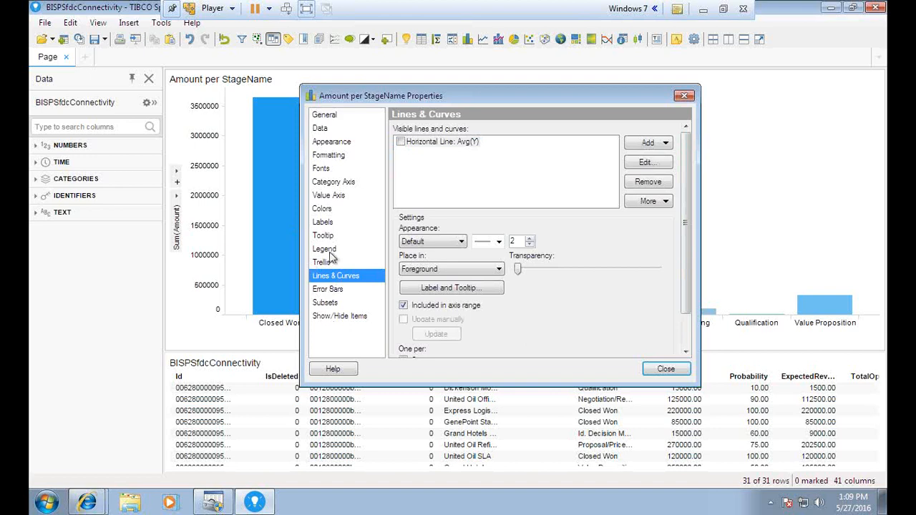
left_click(330, 223)
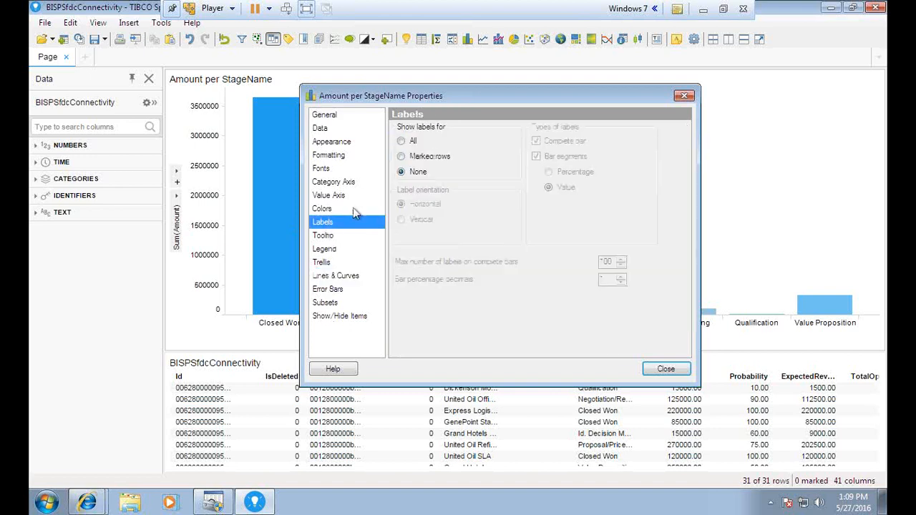
left_click(402, 141)
left_click_drag(509, 100, 597, 203)
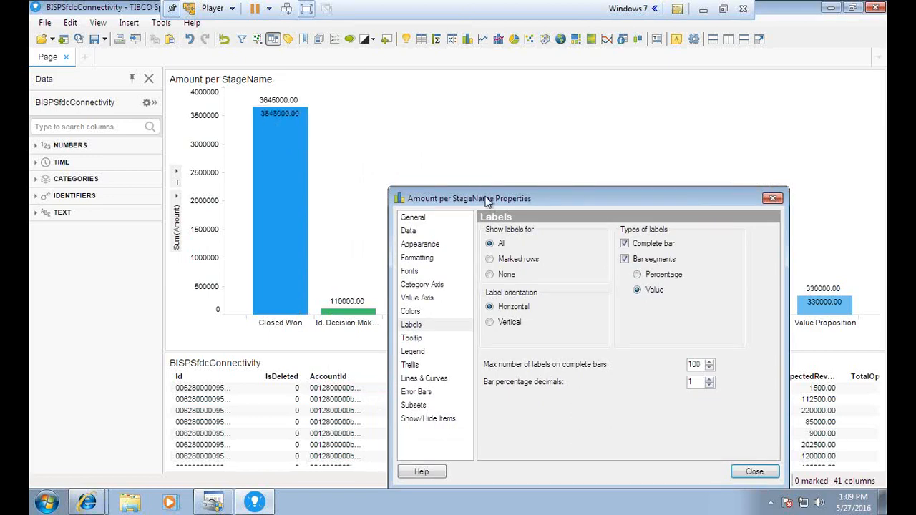
left_click_drag(485, 200, 438, 181)
left_click(578, 240)
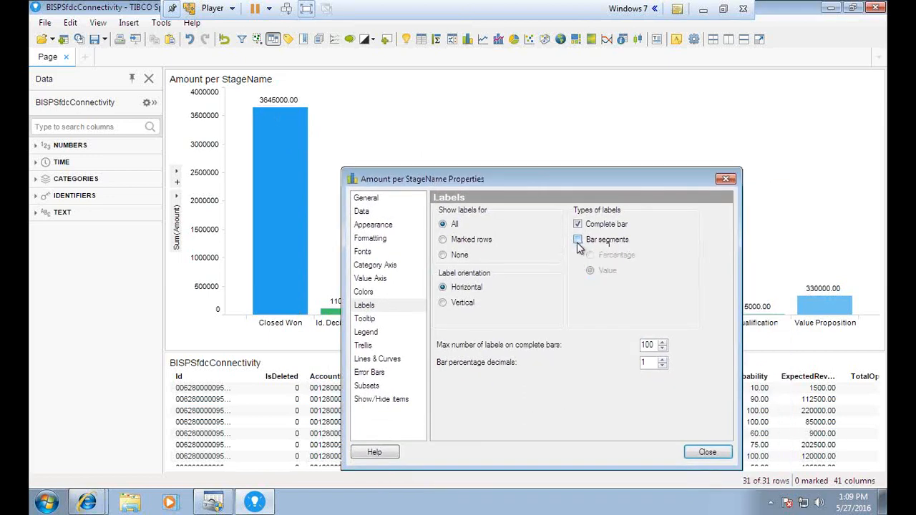
mouse_move(532, 180)
left_mouse_down()
mouse_move(501, 225)
mouse_move(463, 367)
mouse_move(520, 172)
left_mouse_up()
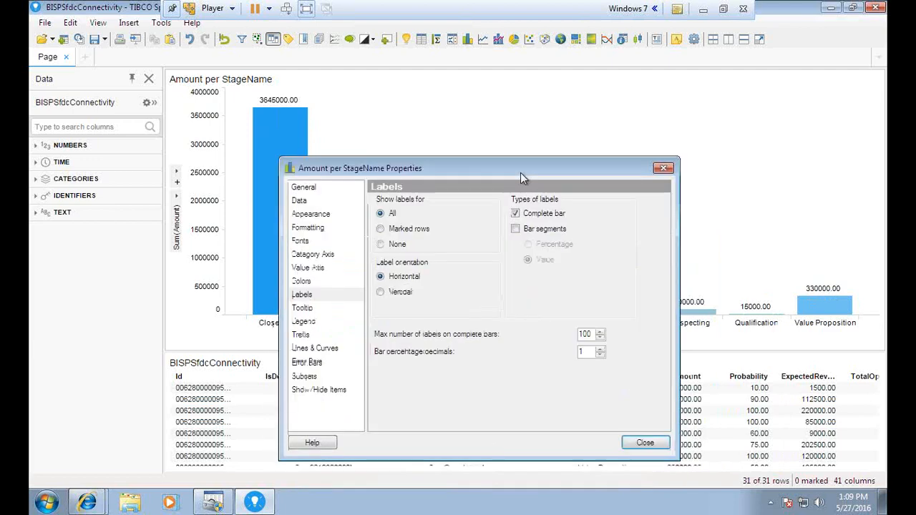
left_click(378, 285)
left_click_drag(417, 162, 454, 130)
left_click(416, 237)
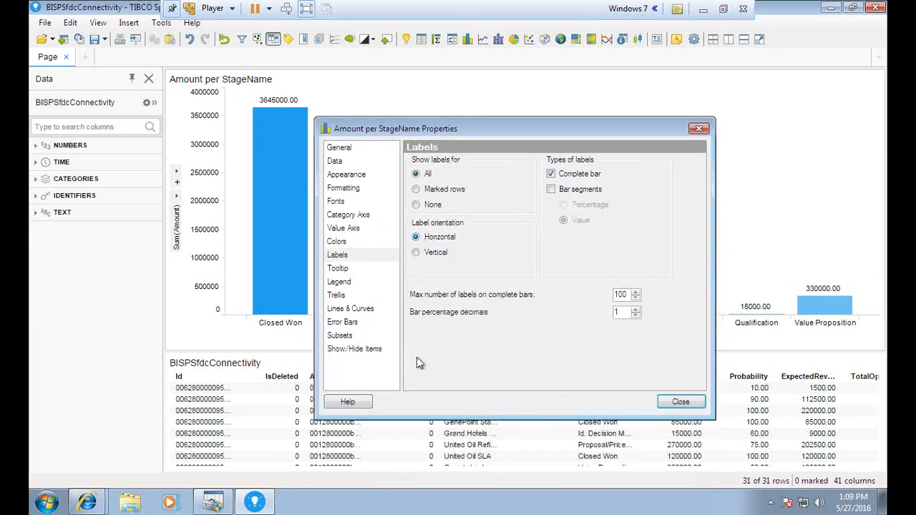
left_click(349, 215)
Move from the Colors page through Show/Hide Items and Error Bars to the chart's Fonts page.
left_click(336, 242)
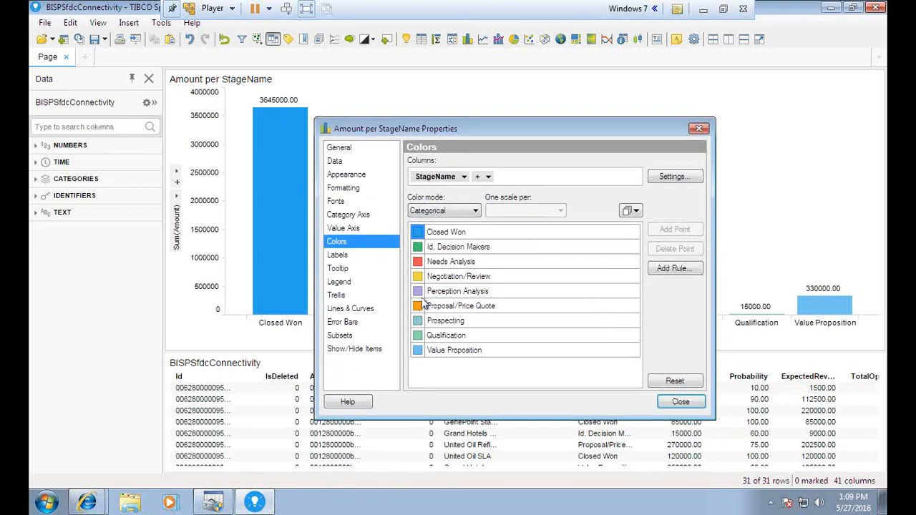
left_click(453, 233)
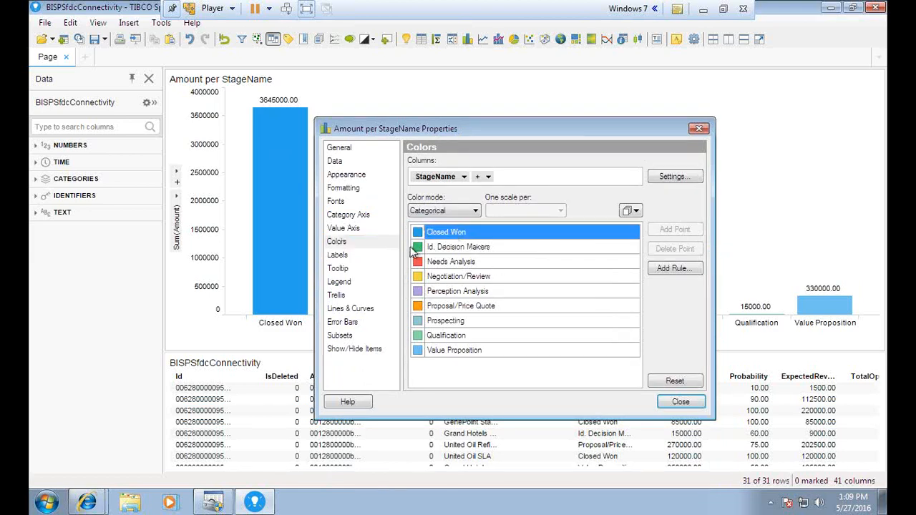
left_click(347, 350)
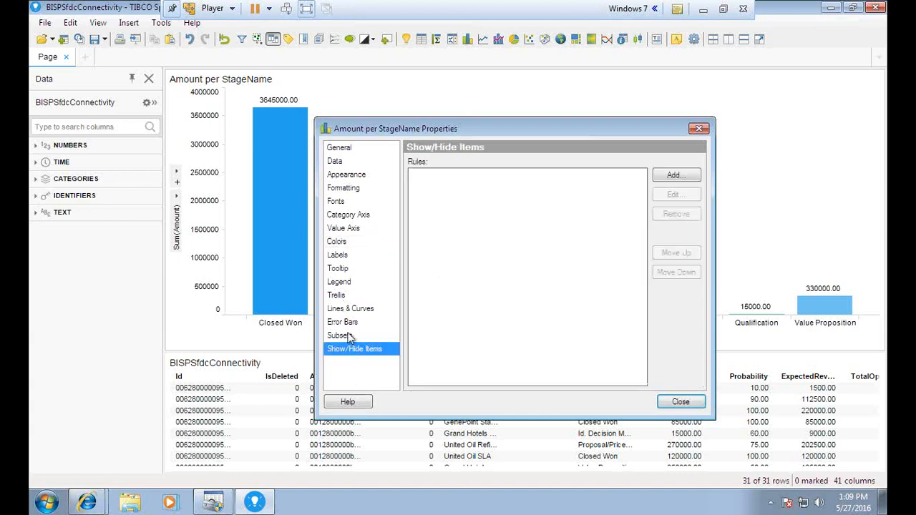
left_click(347, 325)
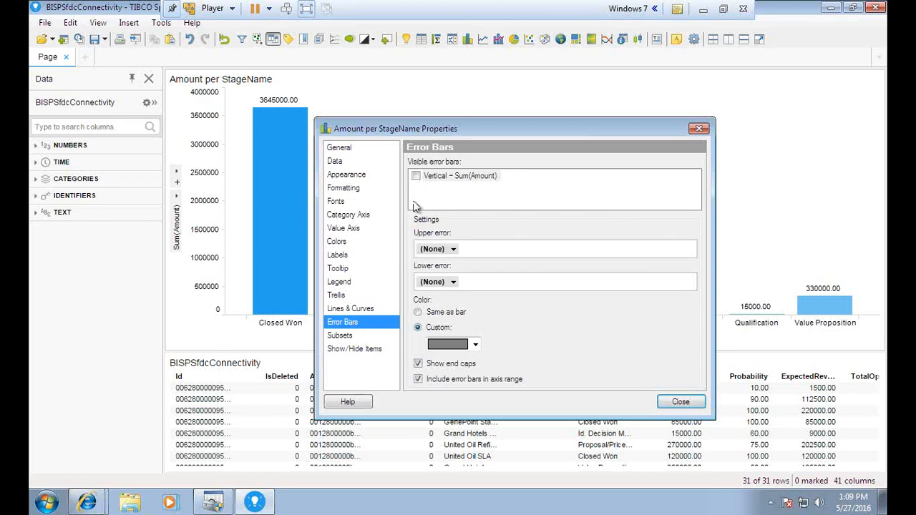
left_click(335, 203)
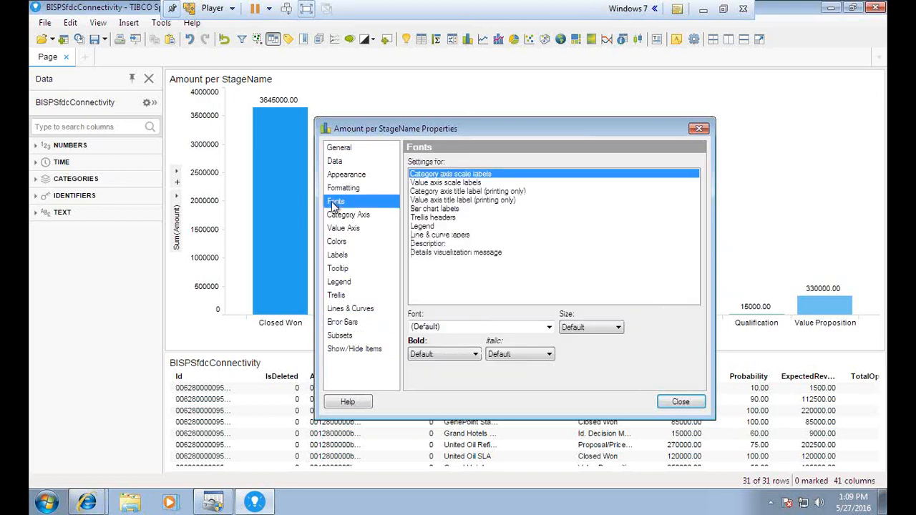
Set the value axis scale labels to font size 9, after trying 14 and 11.
left_click_drag(436, 128, 473, 136)
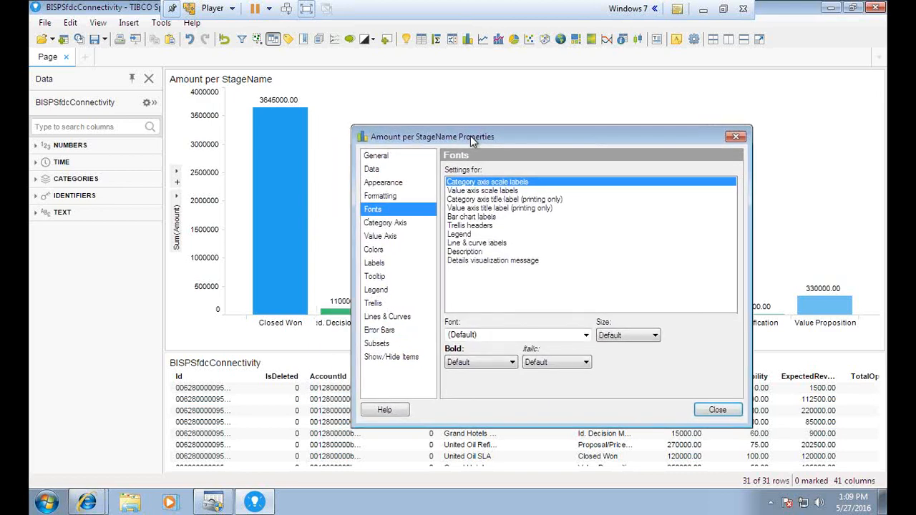
left_click(478, 192)
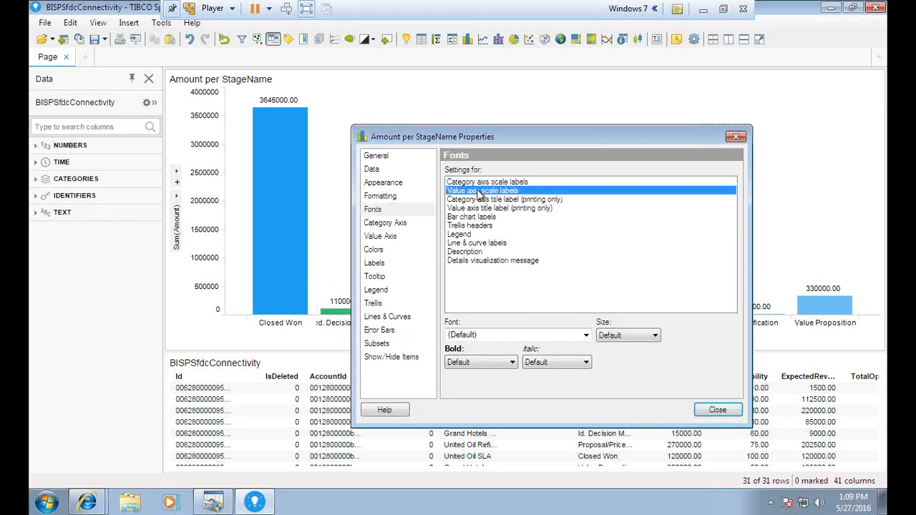
left_click(650, 335)
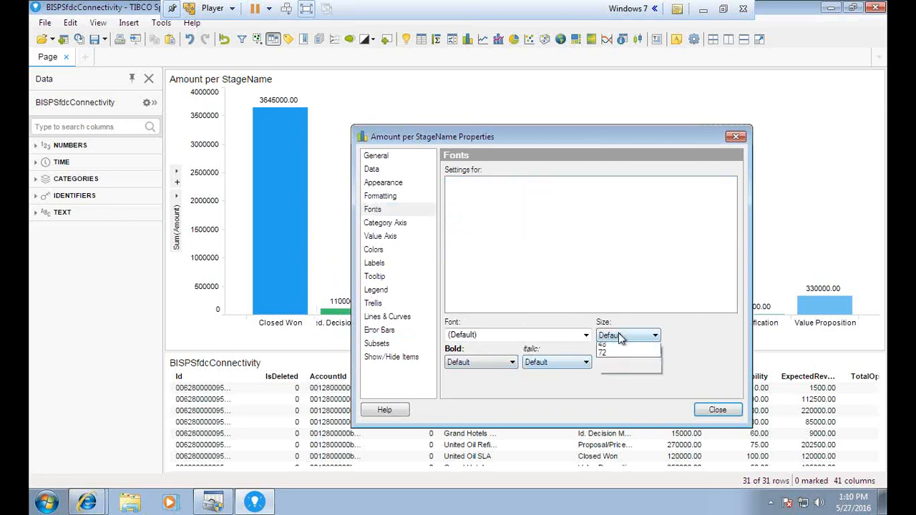
left_click(613, 421)
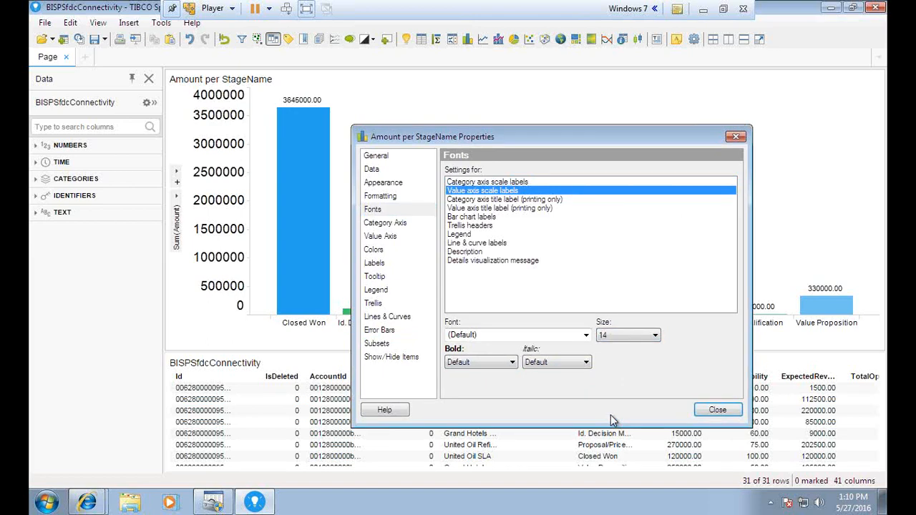
left_click(612, 336)
left_click(609, 400)
left_click(613, 337)
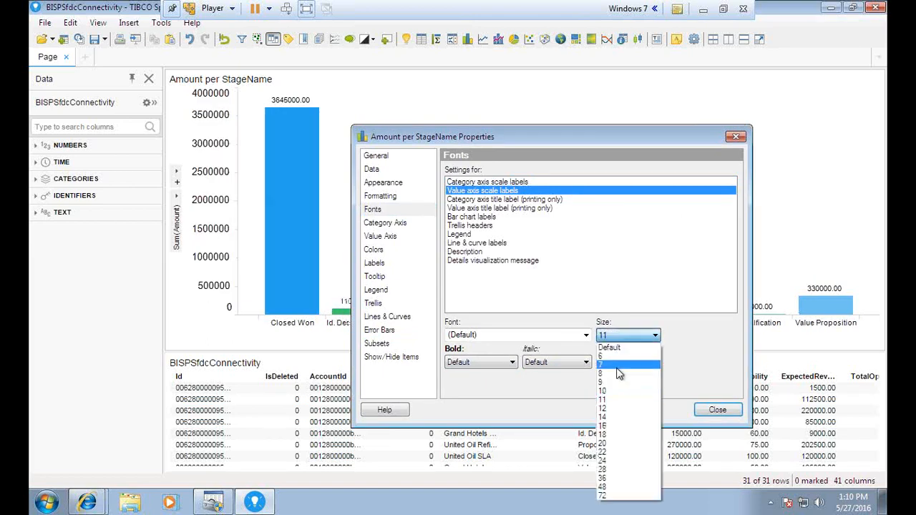
left_click(612, 381)
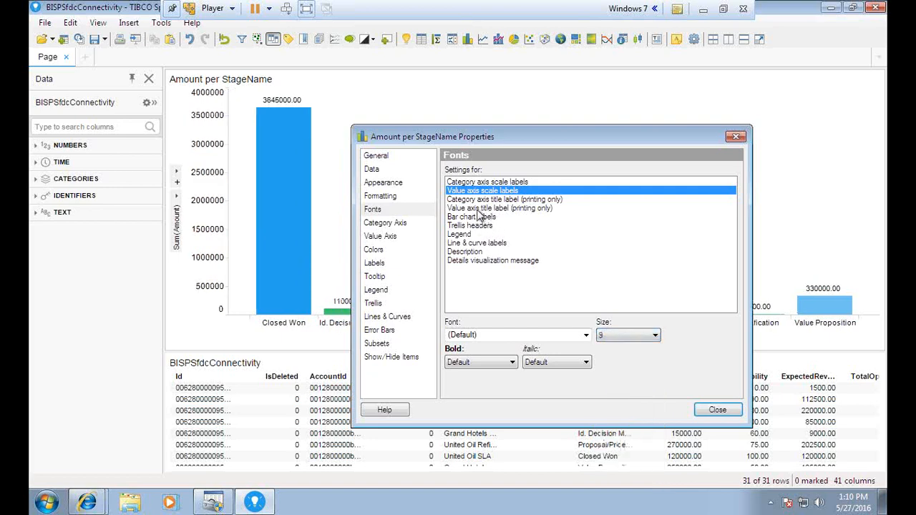
Set the value axis title font size to 7, after trying 12.
left_click(479, 209)
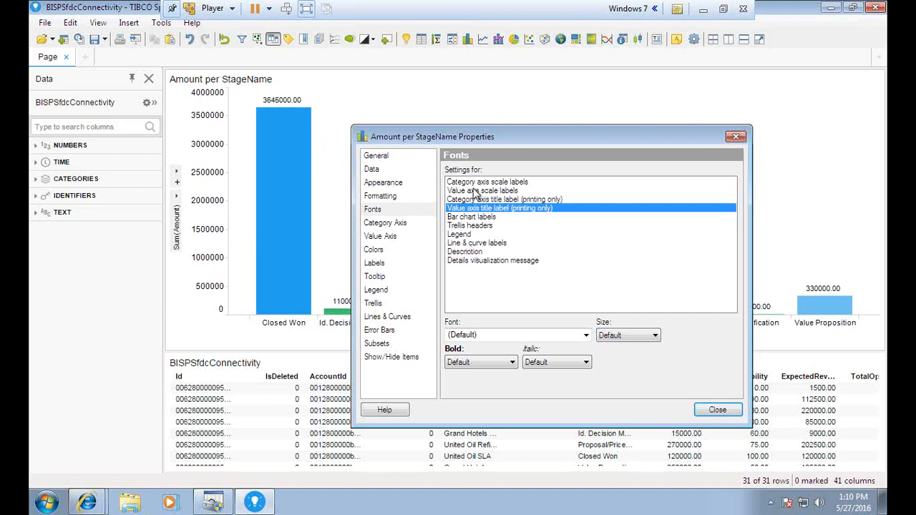
left_click(624, 337)
left_click(606, 401)
left_click(620, 337)
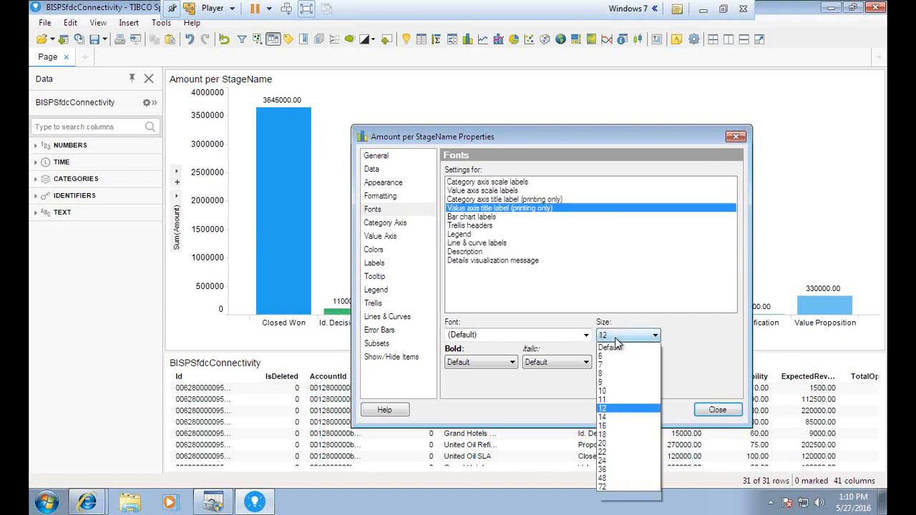
left_click(612, 366)
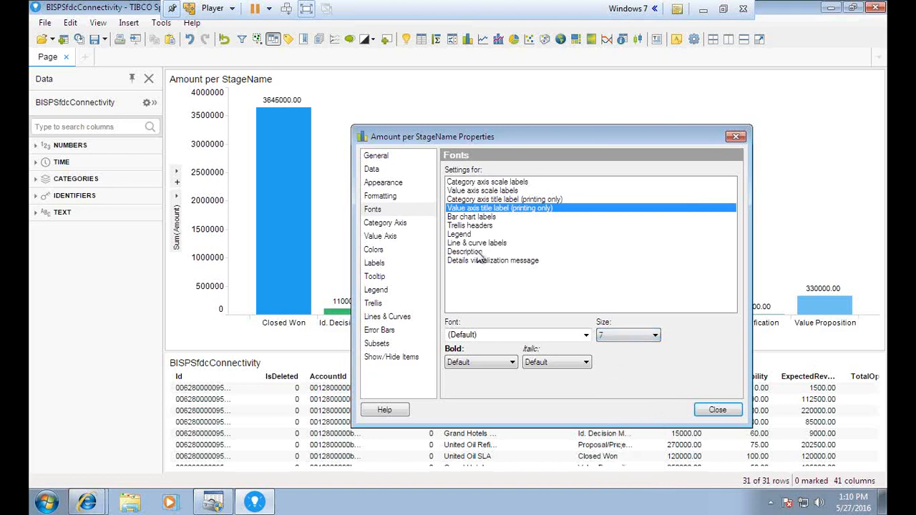
Set the category axis scale labels to font size 10, after trying 8 and 14.
left_click(462, 235)
left_click(464, 226)
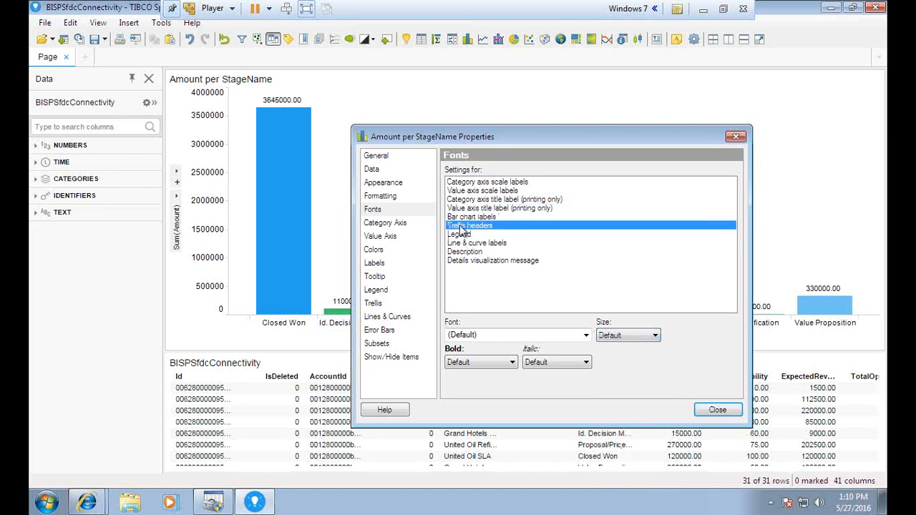
left_click(471, 191)
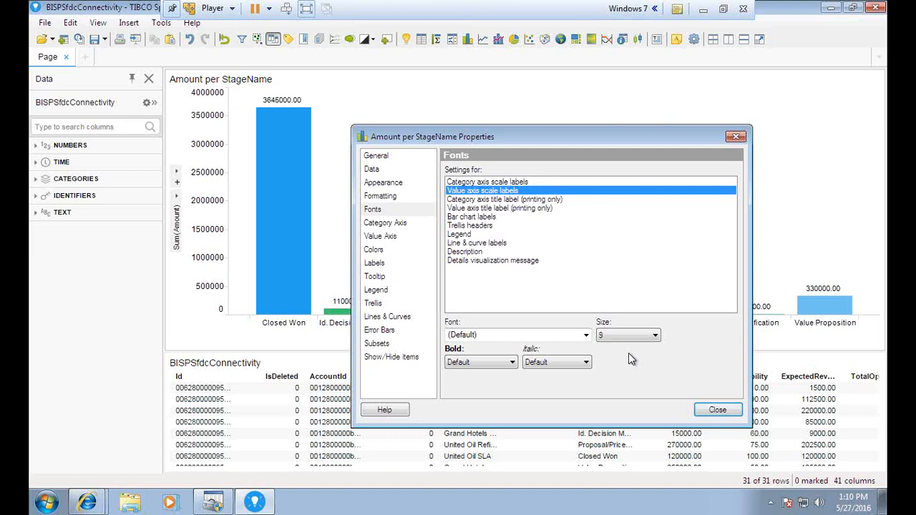
left_click(472, 182)
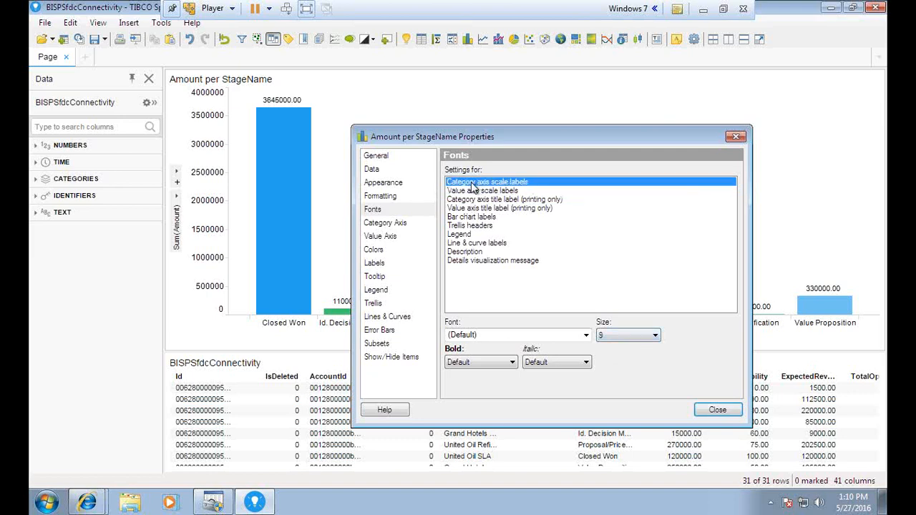
left_click(613, 335)
left_click(601, 374)
left_click_drag(584, 128, 584, 103)
left_click(601, 337)
left_click(610, 421)
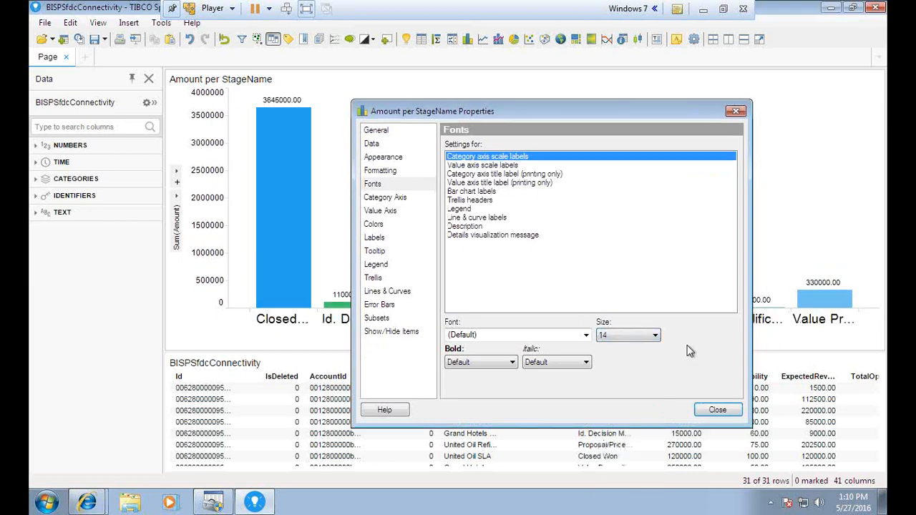
left_click(613, 336)
left_click(614, 393)
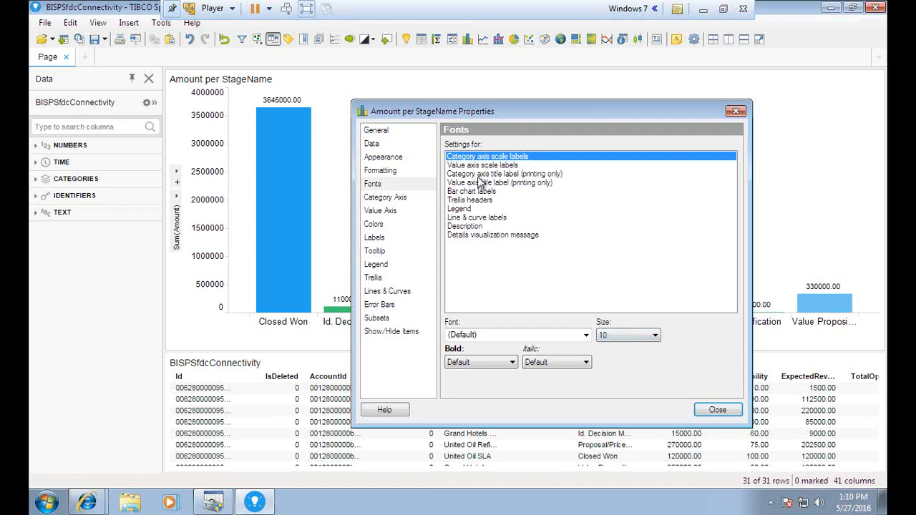
Set the category axis title font size to 9, after trying 12.
left_click(479, 175)
left_click(627, 336)
left_click(613, 406)
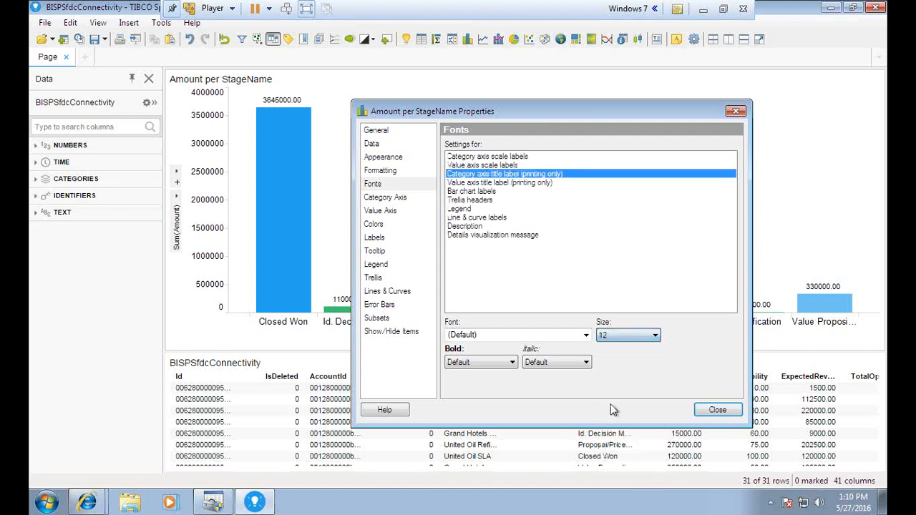
left_click(616, 346)
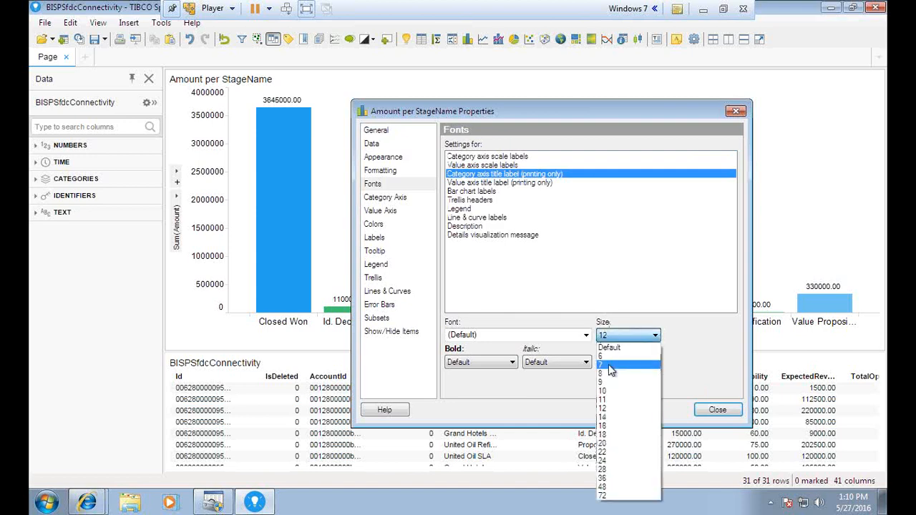
left_click(612, 380)
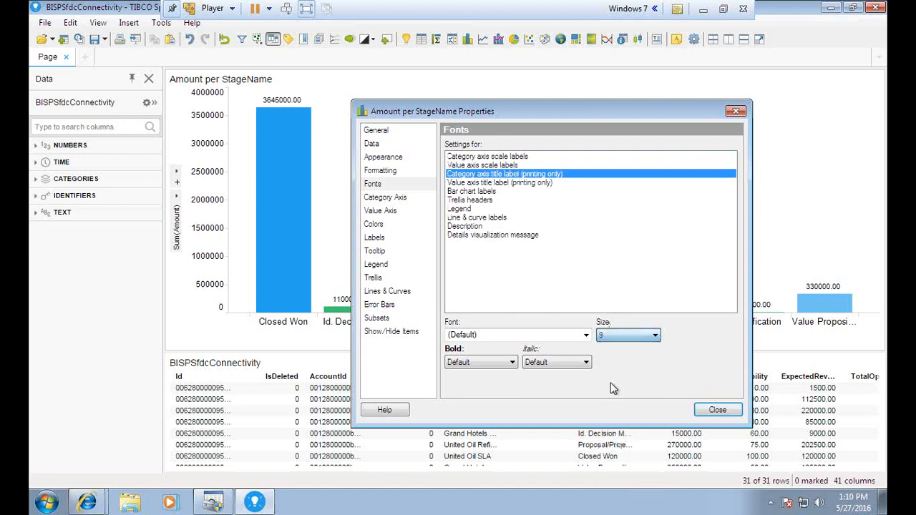
left_click(494, 183)
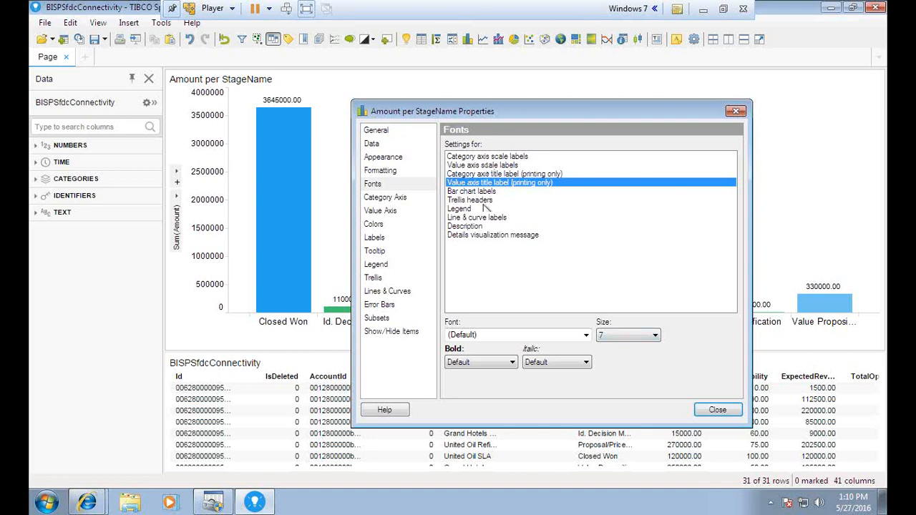
left_click(374, 224)
Try horizontal, side-by-side and 100% stacked layouts, settling on vertical stacked bars.
left_click(381, 198)
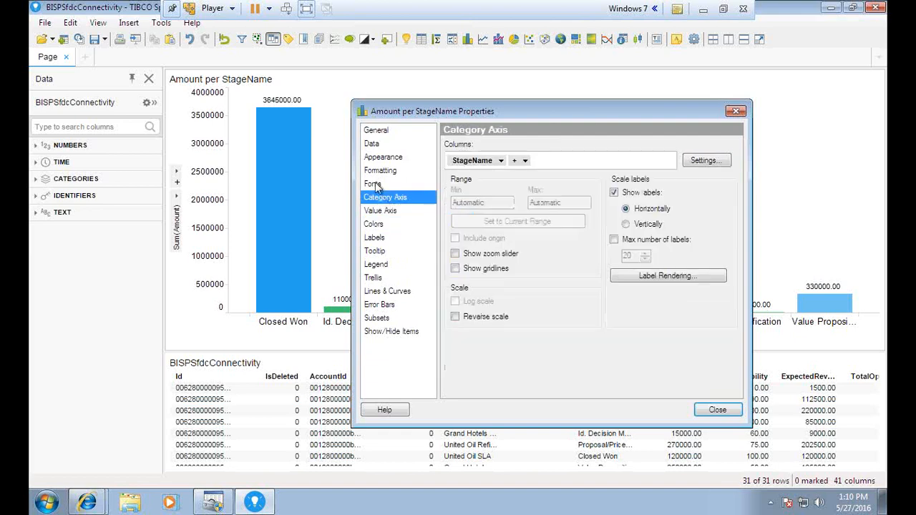
left_click(375, 185)
left_click(375, 172)
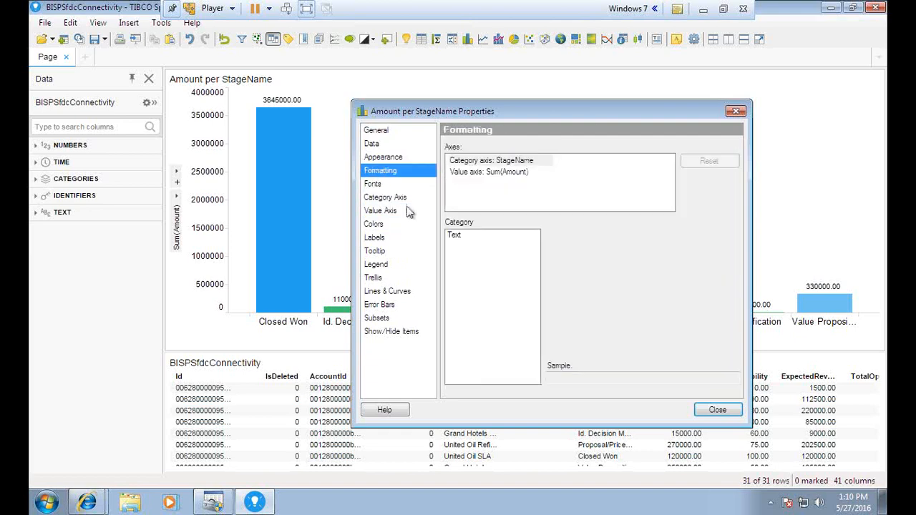
left_click(384, 158)
left_click(449, 174)
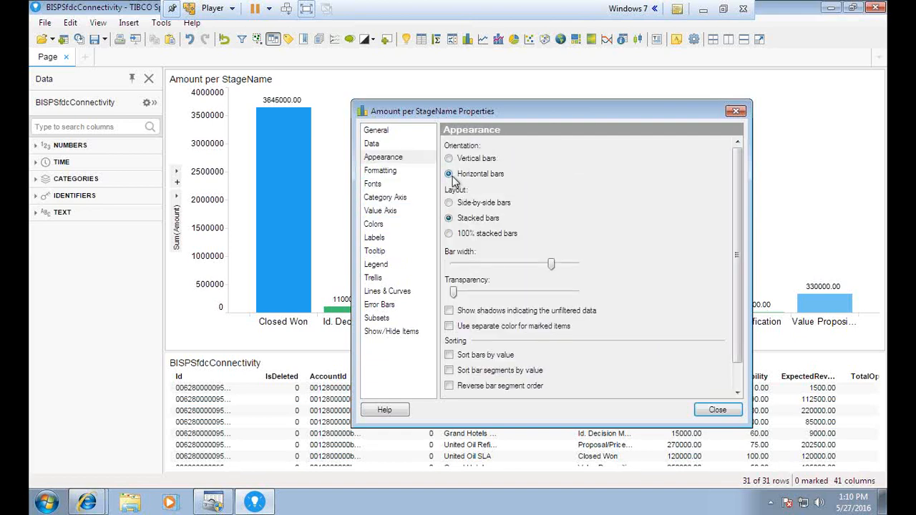
left_click_drag(464, 113, 528, 126)
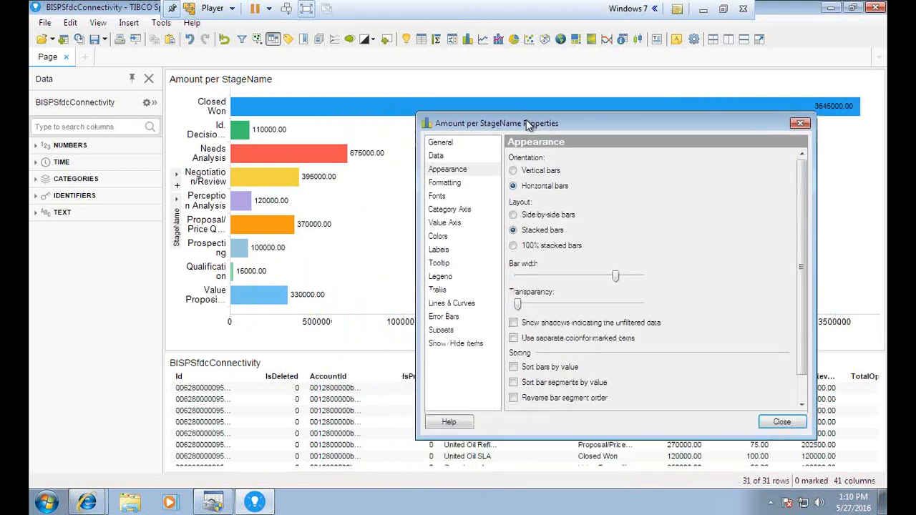
left_click(514, 170)
left_click(514, 215)
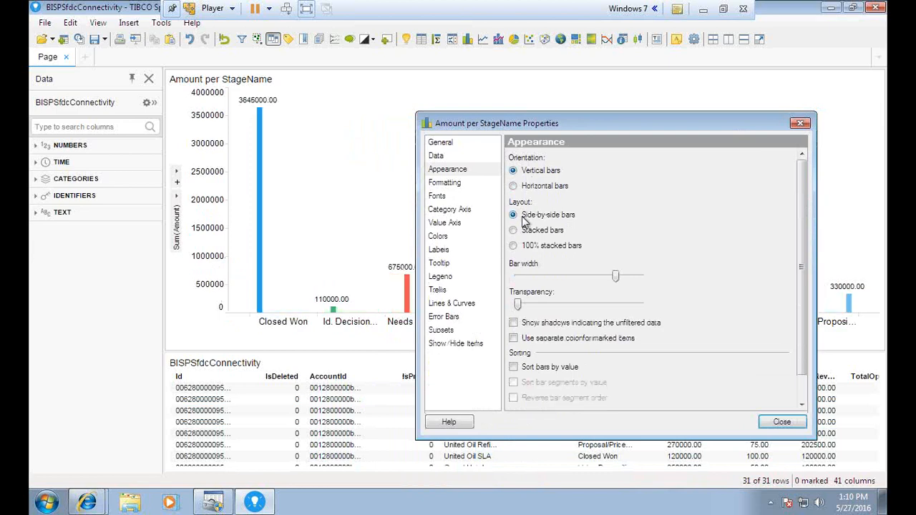
mouse_move(518, 122)
left_mouse_down()
mouse_move(526, 323)
mouse_move(515, 137)
left_mouse_up()
left_click(510, 244)
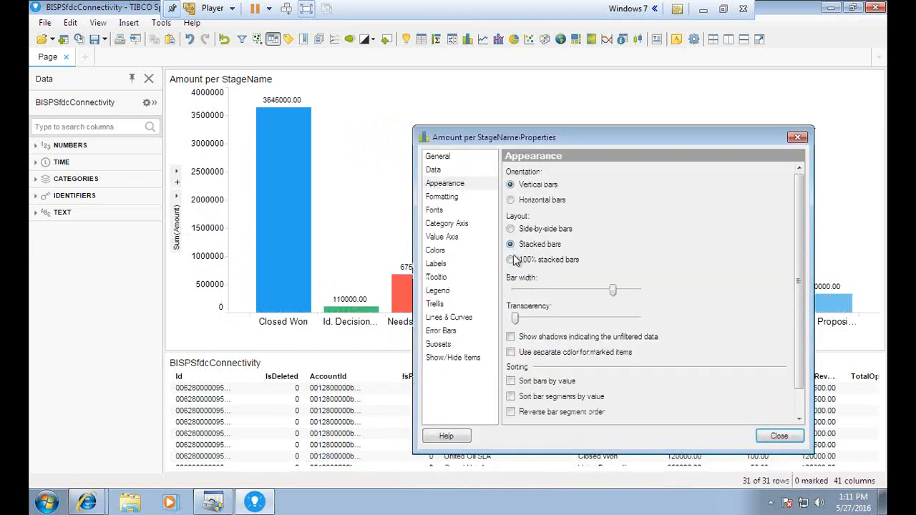
left_click(510, 260)
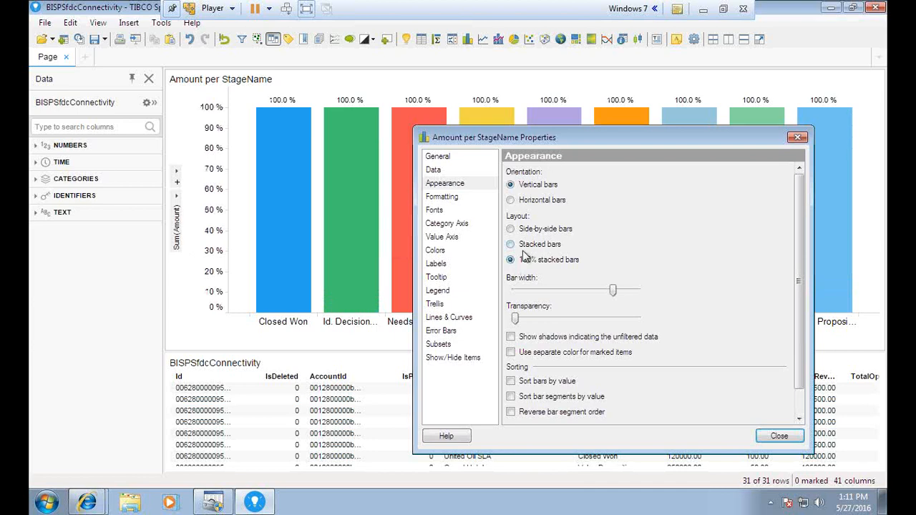
key("Up")
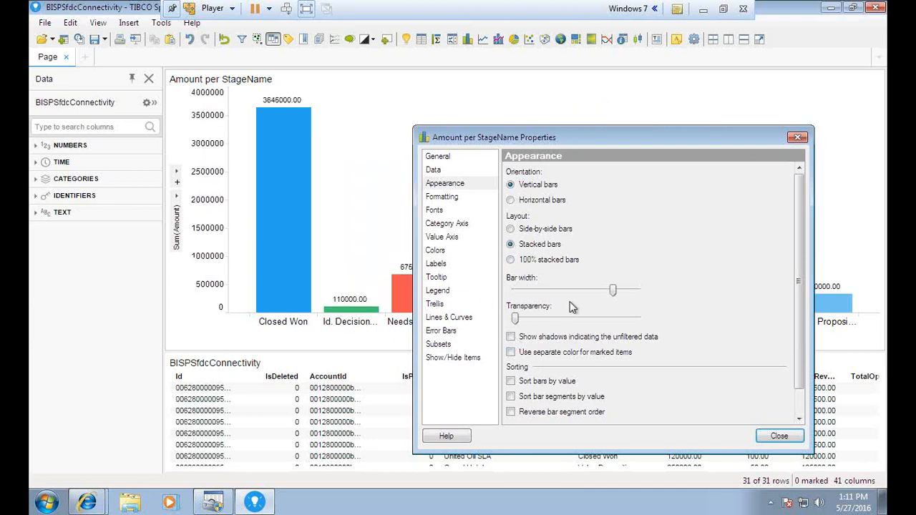
Narrow the bar width, enable shadows for unfiltered data, and turn on Sort bars by value.
mouse_move(612, 291)
left_mouse_down()
mouse_move(594, 294)
mouse_move(638, 292)
mouse_move(556, 295)
mouse_move(603, 297)
left_mouse_up()
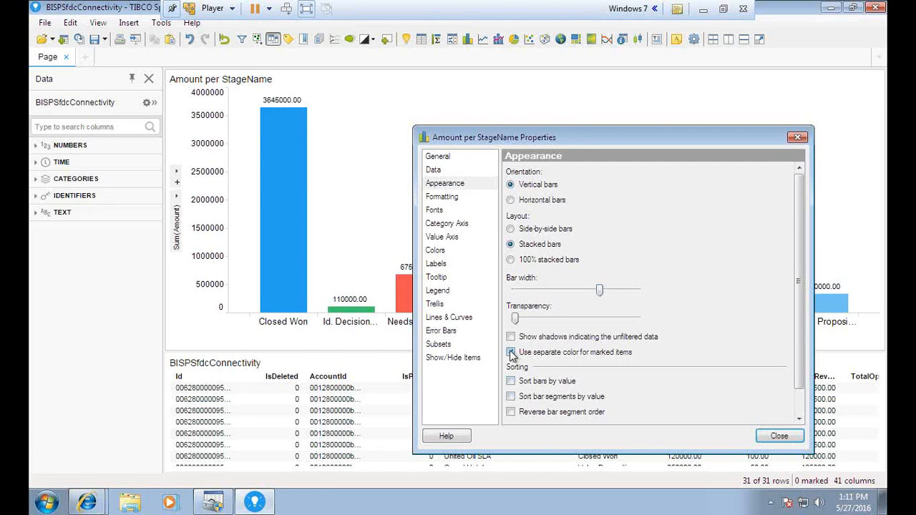
left_click_drag(612, 140, 574, 144)
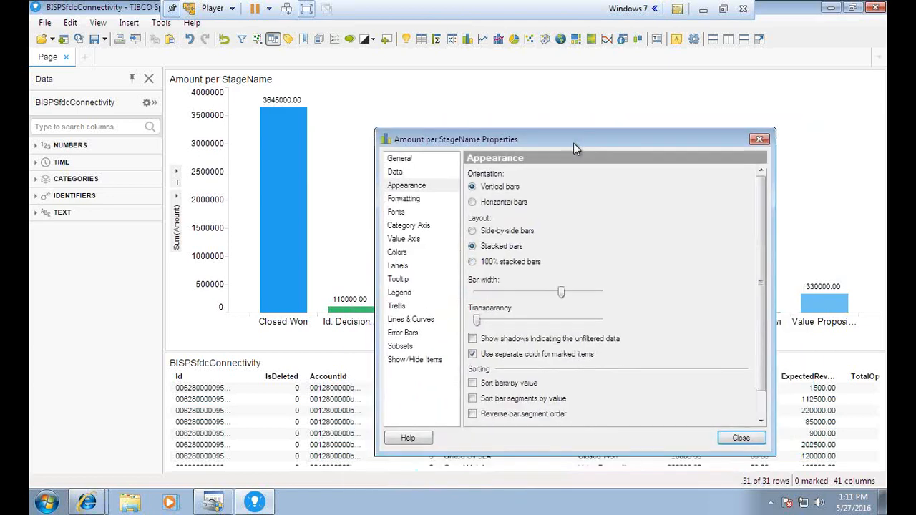
left_click(474, 340)
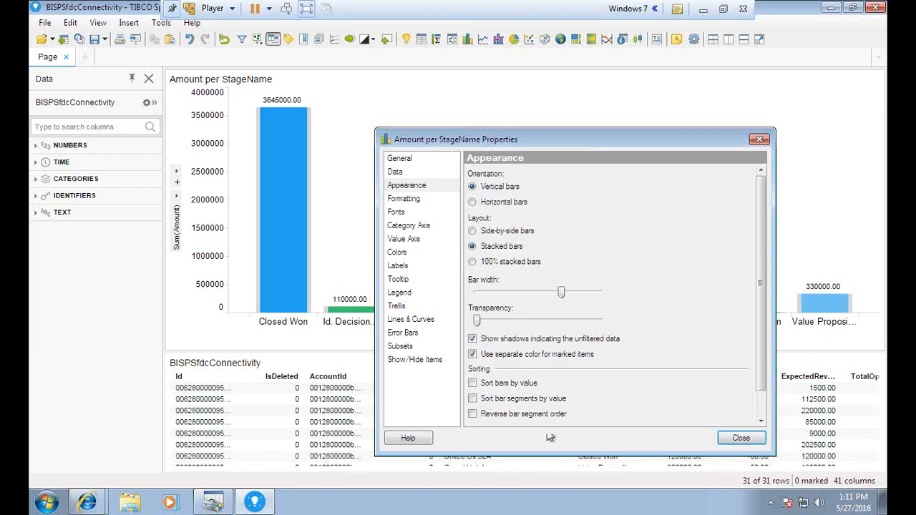
scroll(537, 405, "down", 1)
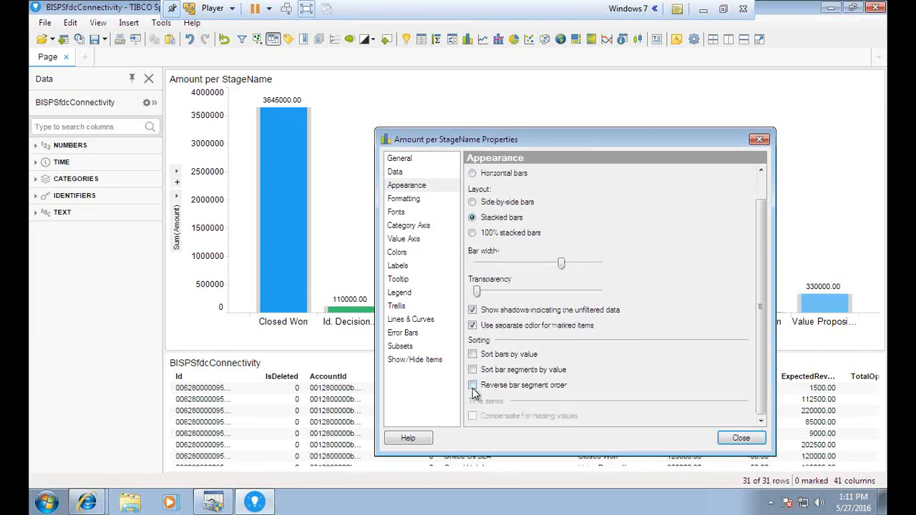
left_click(473, 387)
left_click(472, 385)
left_click(475, 355)
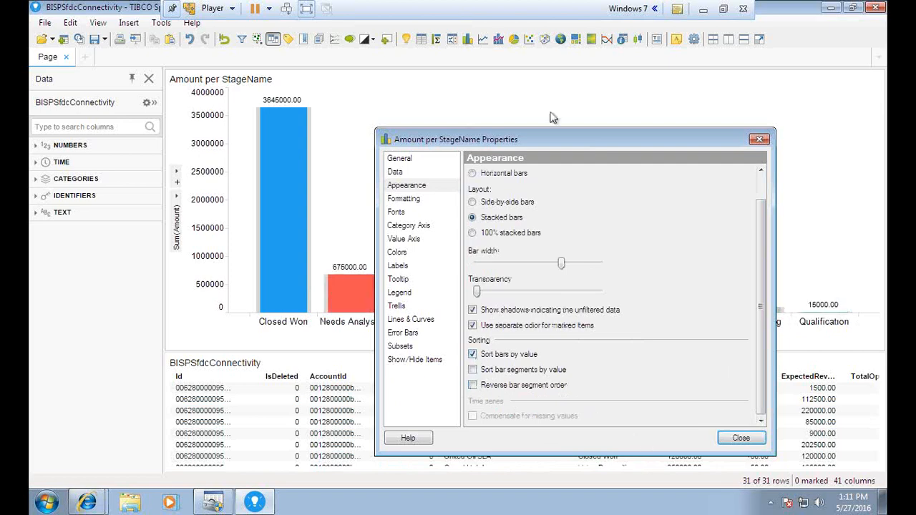
left_click_drag(525, 142, 486, 109)
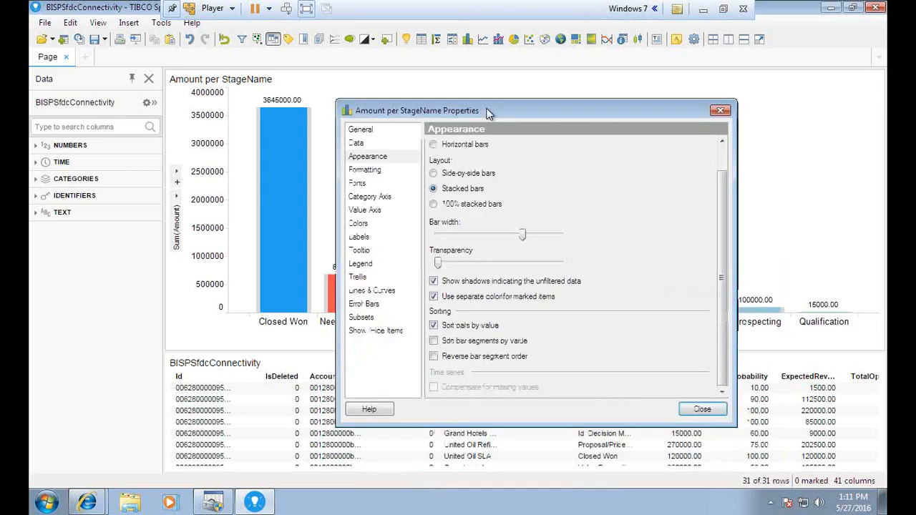
Close the Amount per StageName Properties dialog, then toggle VMware Player out of and back into full screen.
left_click(701, 406)
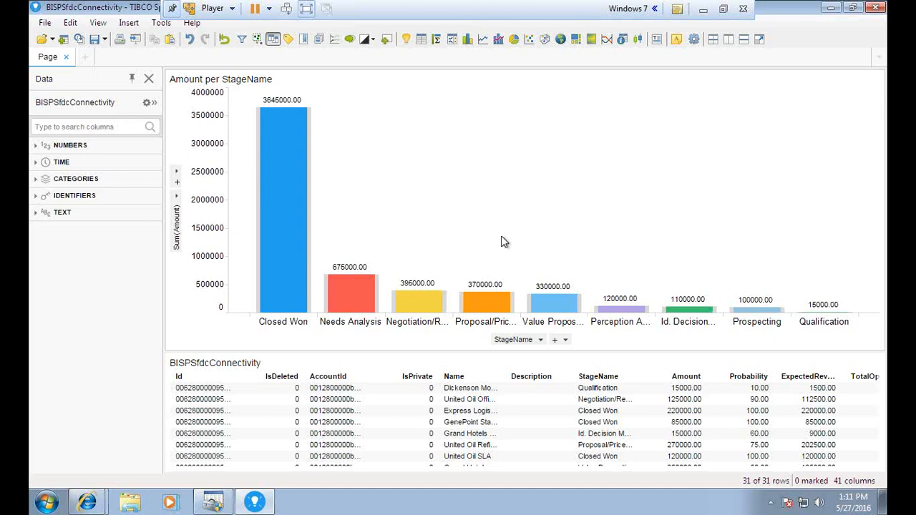
left_click(723, 9)
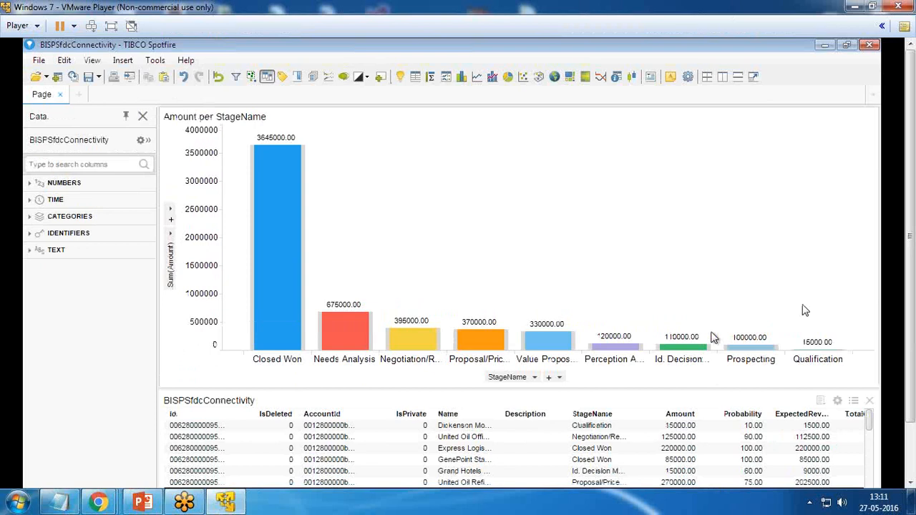
left_click(111, 25)
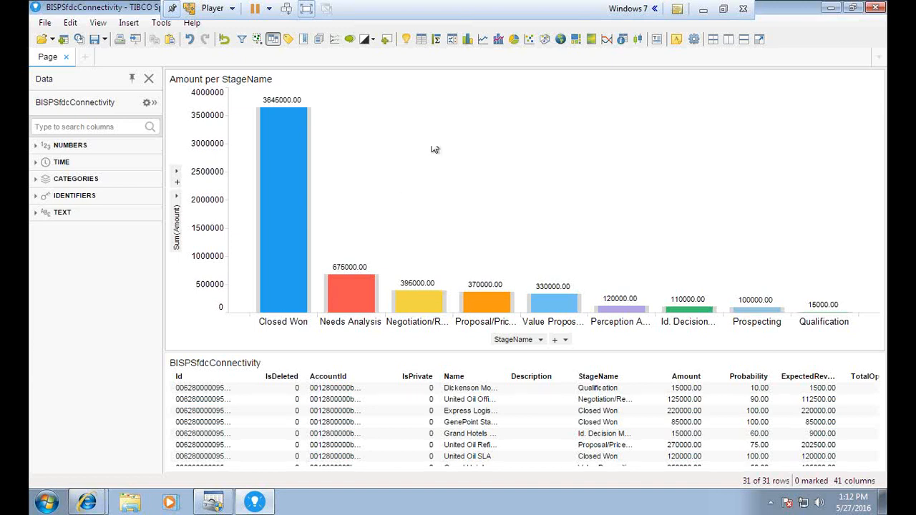
Add a Sum(Amount) pie chart and color it by IsWon.
left_click(514, 38)
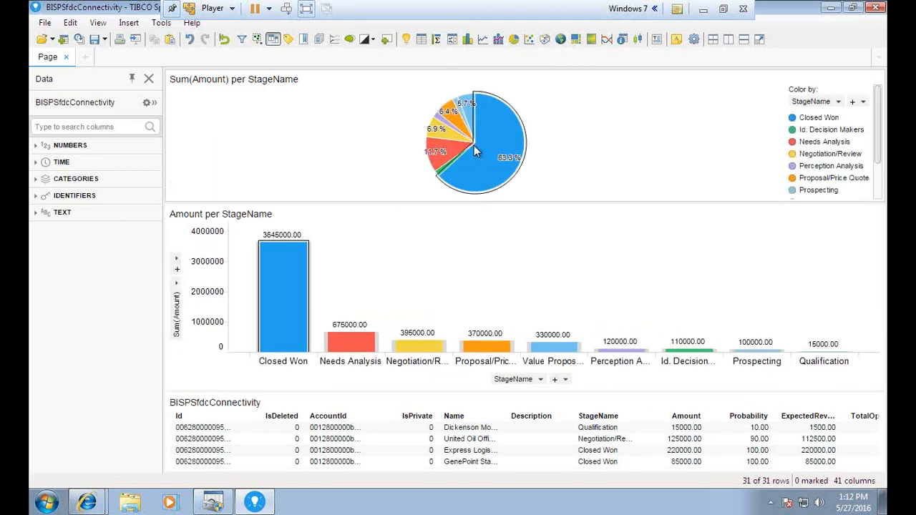
left_click(863, 101)
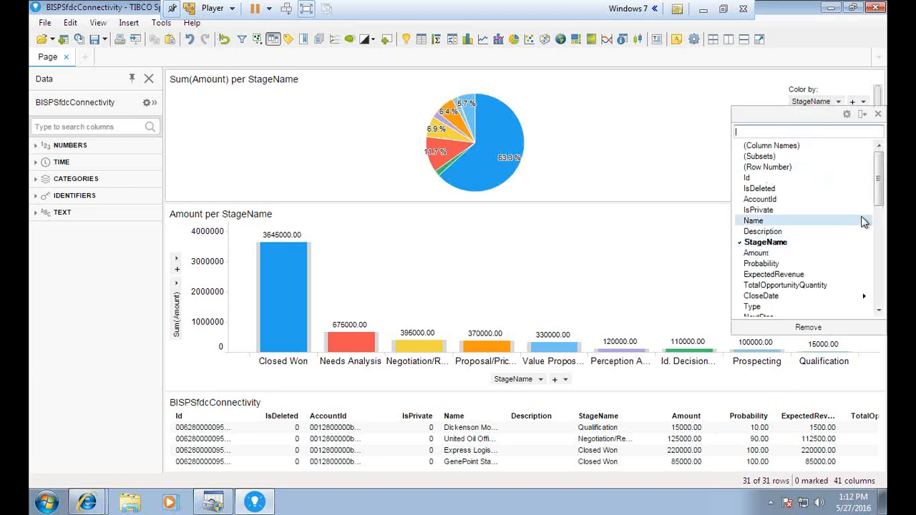
left_click_drag(880, 188, 881, 221)
left_click(764, 254)
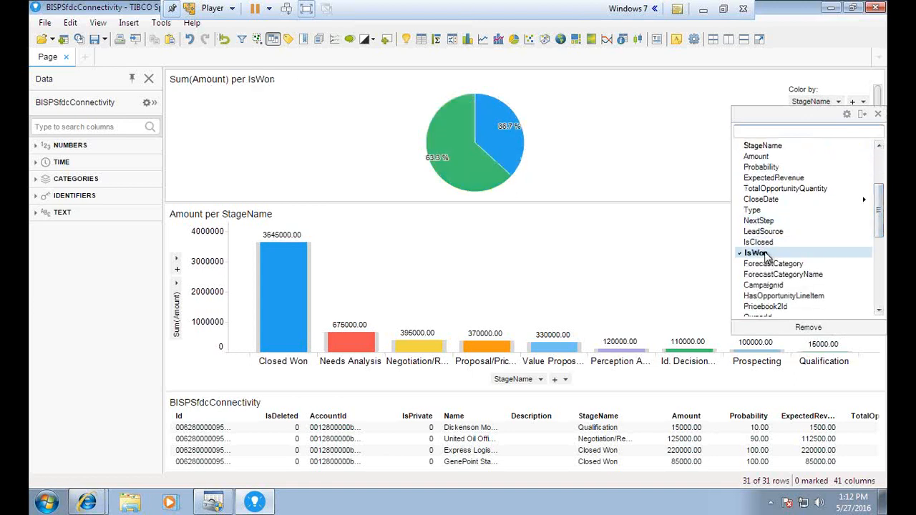
left_click(762, 243)
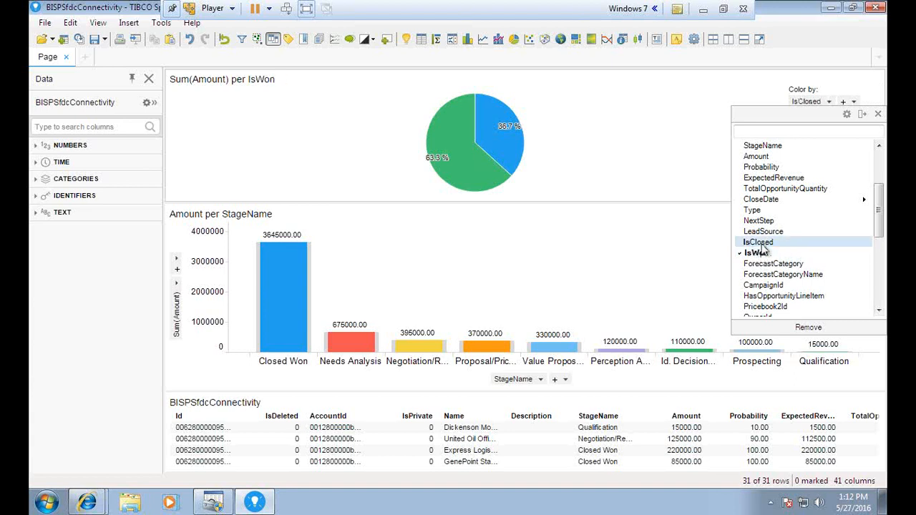
left_click(762, 256)
left_click(763, 245)
left_click(763, 253)
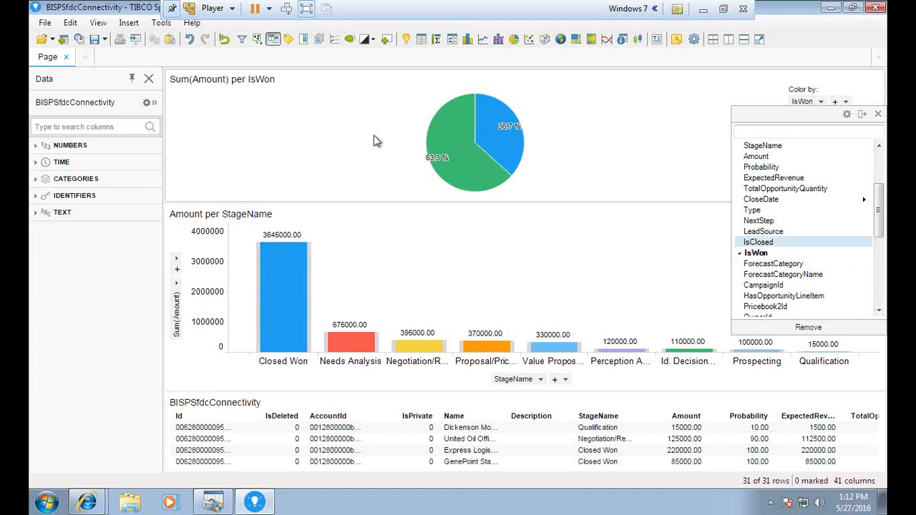
left_click(878, 114)
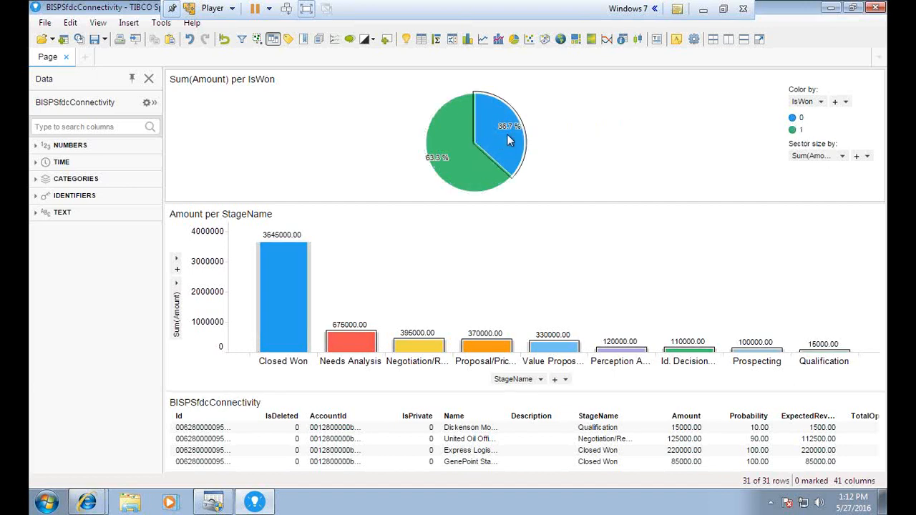
Recolor the pie chart by StageName, then remove it from the page.
mouse_move(509, 140)
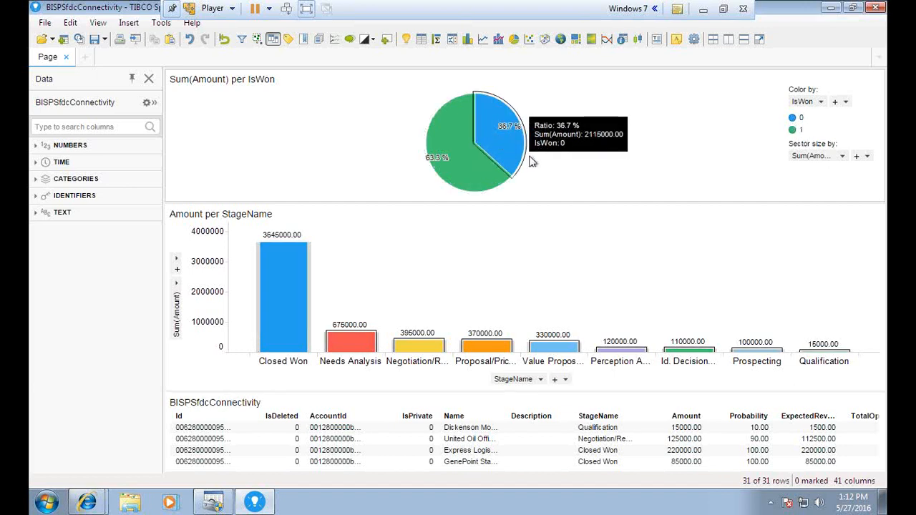
left_click(816, 102)
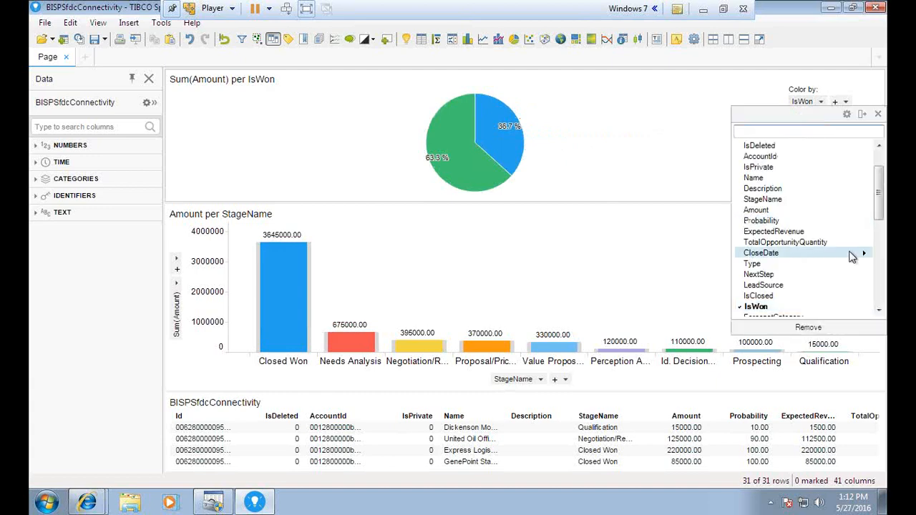
mouse_move(879, 195)
left_mouse_down()
mouse_move(878, 297)
mouse_move(873, 198)
mouse_move(866, 206)
left_mouse_up()
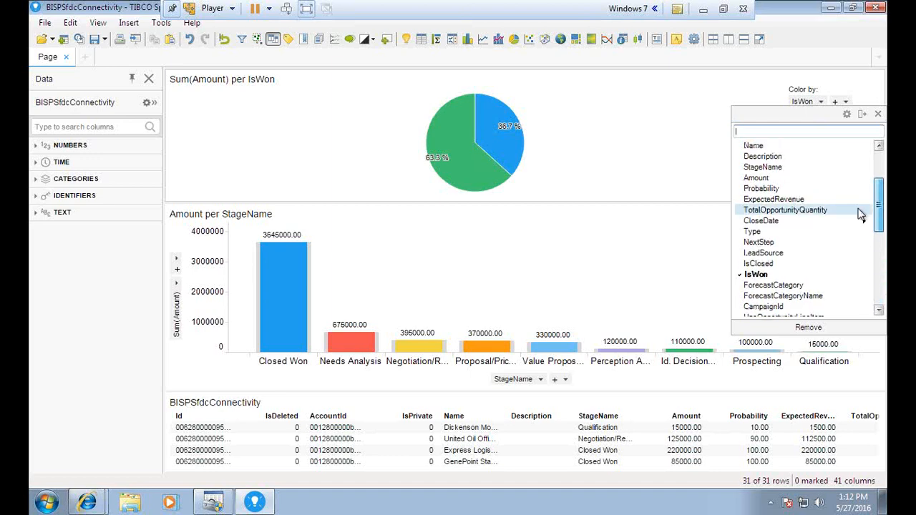
left_click(763, 169)
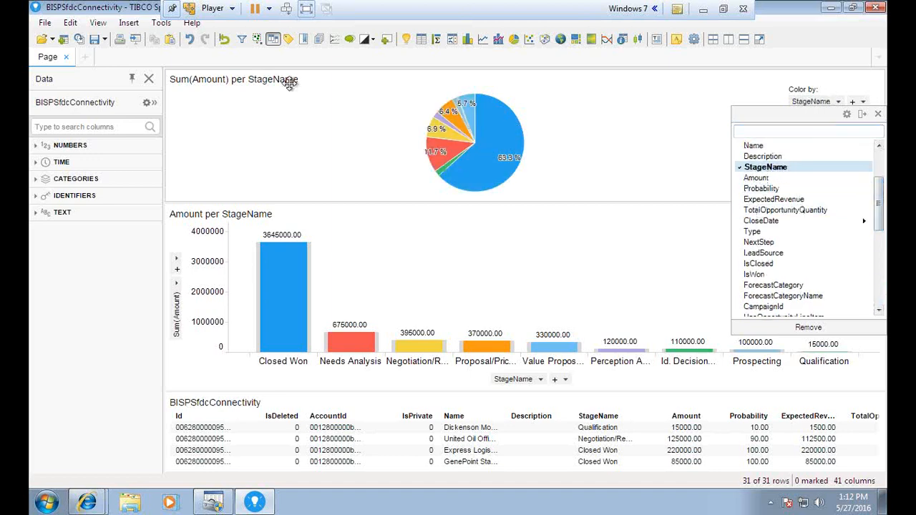
left_click(863, 114)
left_click(877, 115)
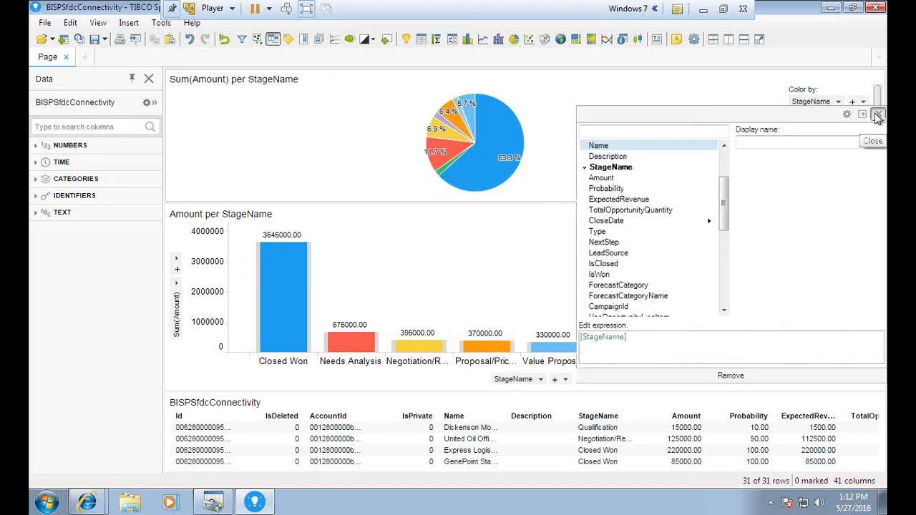
left_click(836, 102)
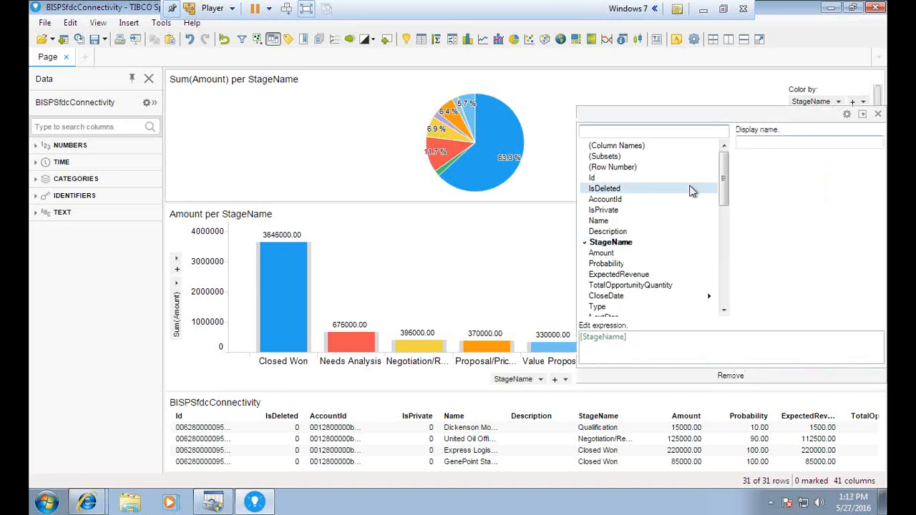
left_click(876, 115)
left_click(876, 80)
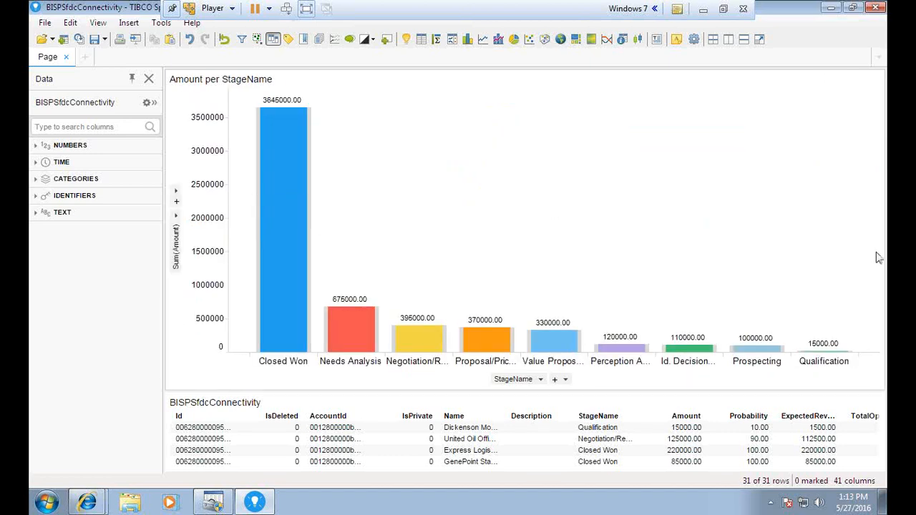
left_click(724, 11)
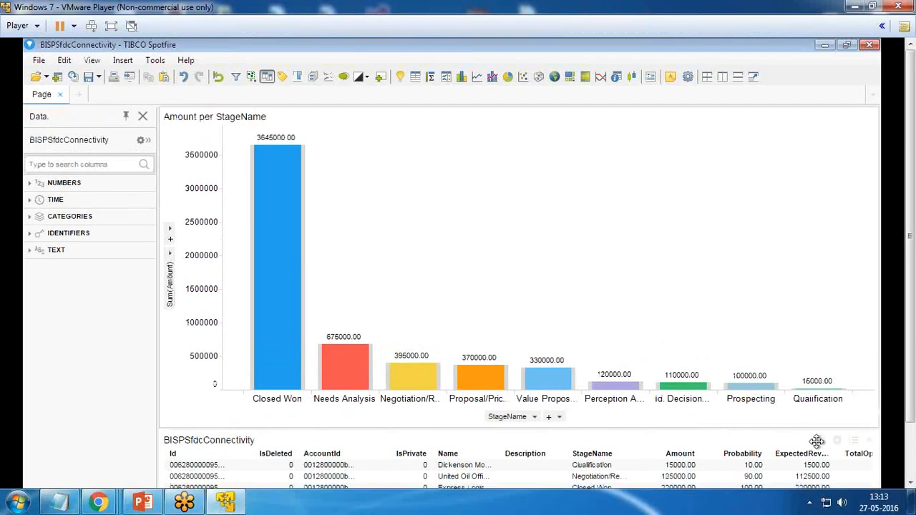